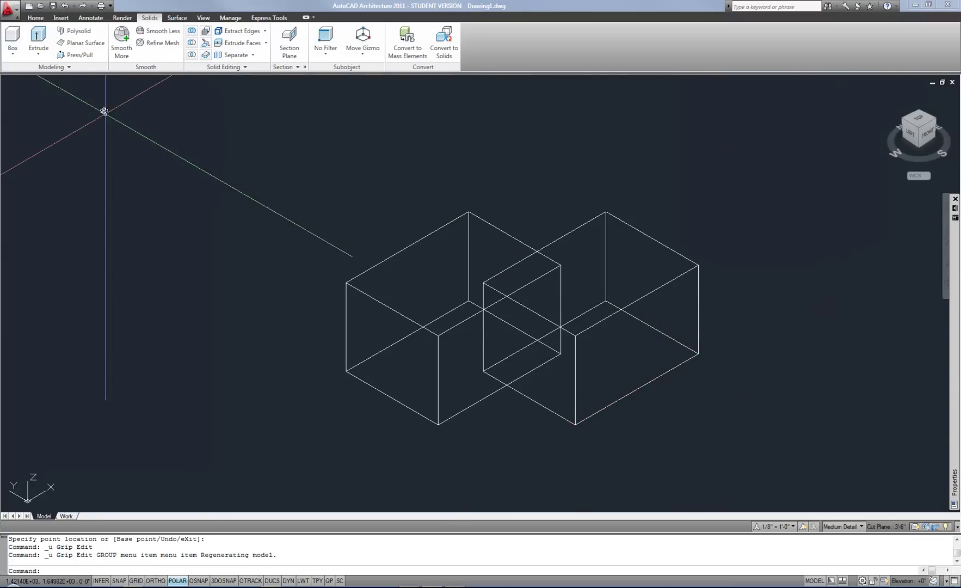
- Stretch the right-hand box with its grips to about 13' long and 7'-3" wide
click(686, 350)
click(652, 328)
click(732, 287)
click(674, 366)
click(690, 381)
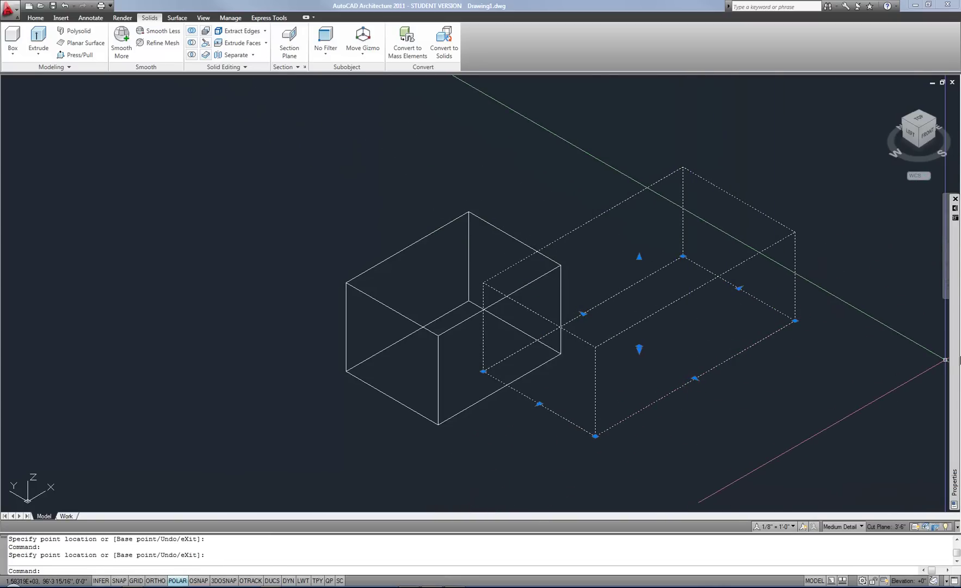
- Set the stretched box's length to 13' and its width to 7' in its geometry properties, and deselect it
mouse_move(953, 361)
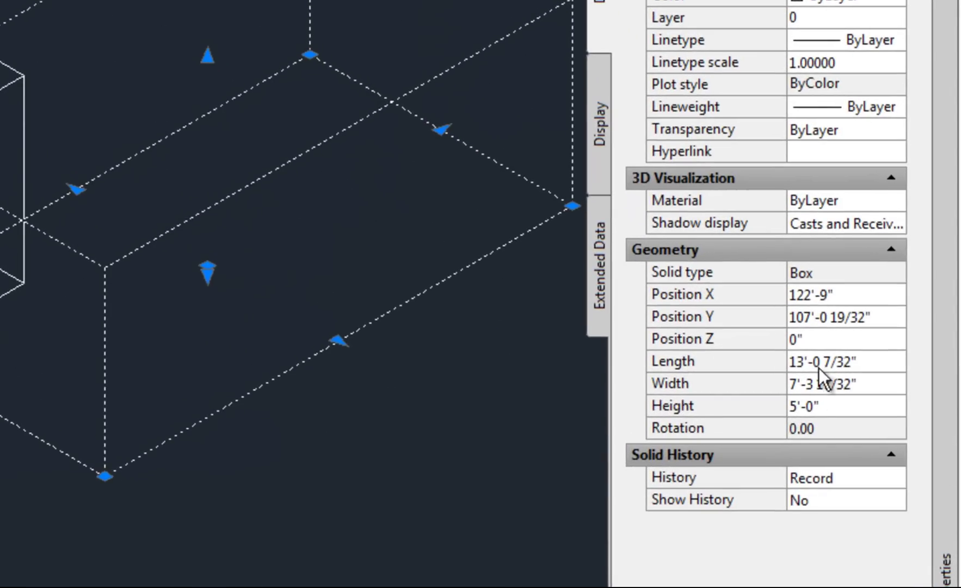
click(862, 363)
text(13)
key(Tab)
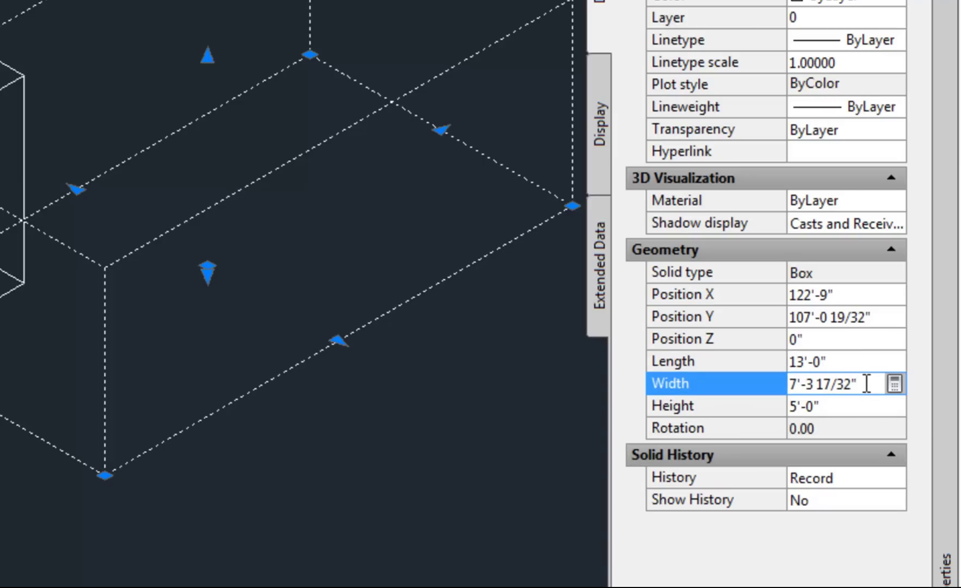
click(862, 384)
text(7)
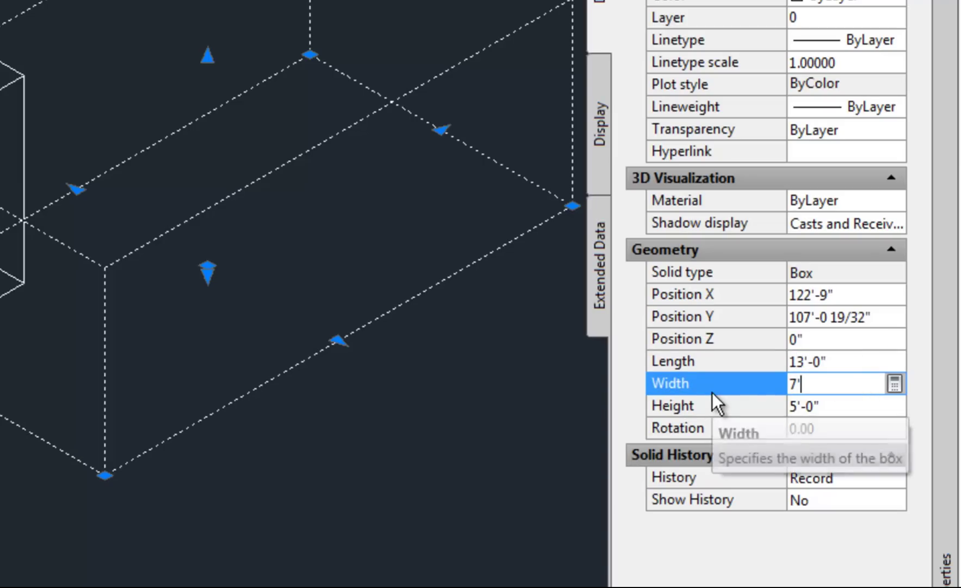
key(Return)
click(712, 394)
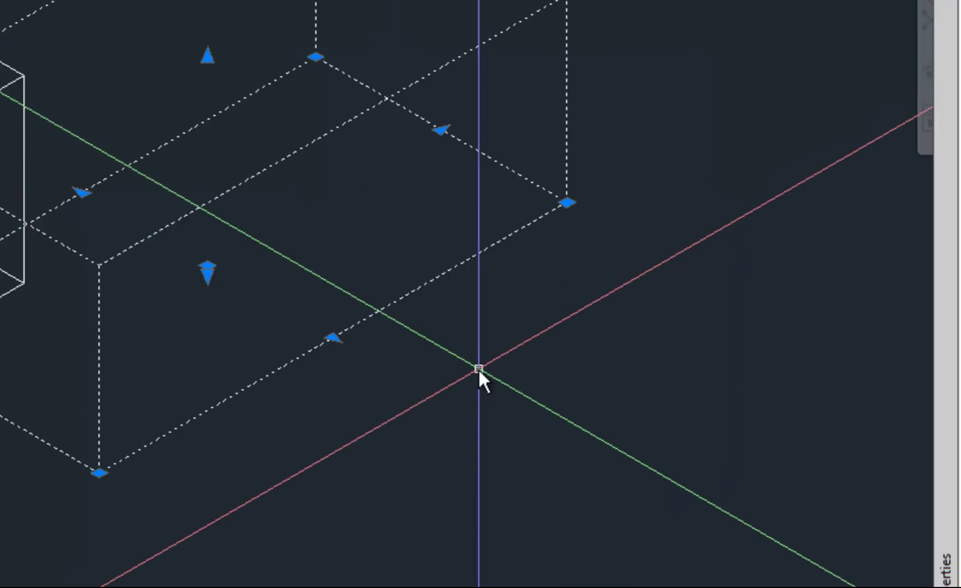
key(Escape)
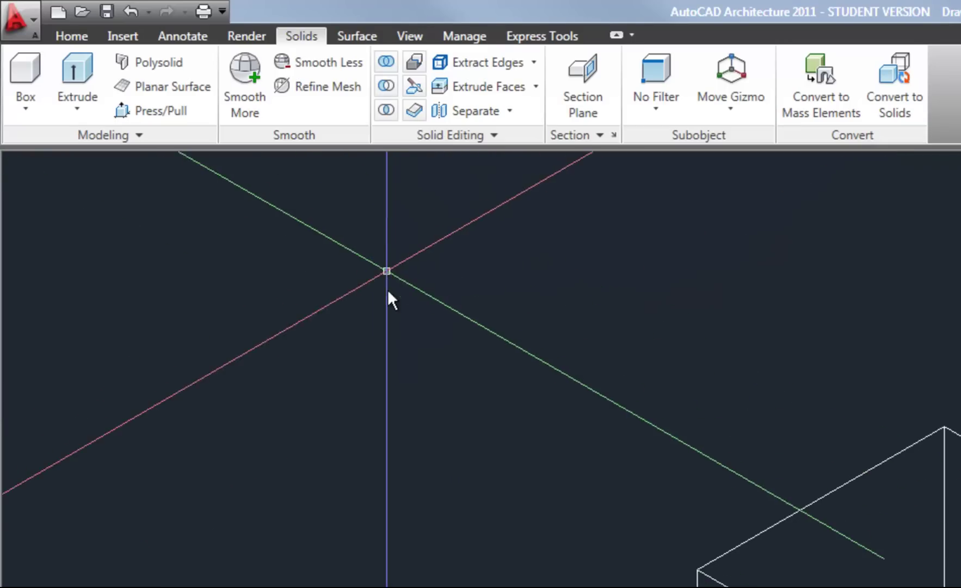
- Union the two overlapping boxes into a single solid
click(385, 60)
click(507, 234)
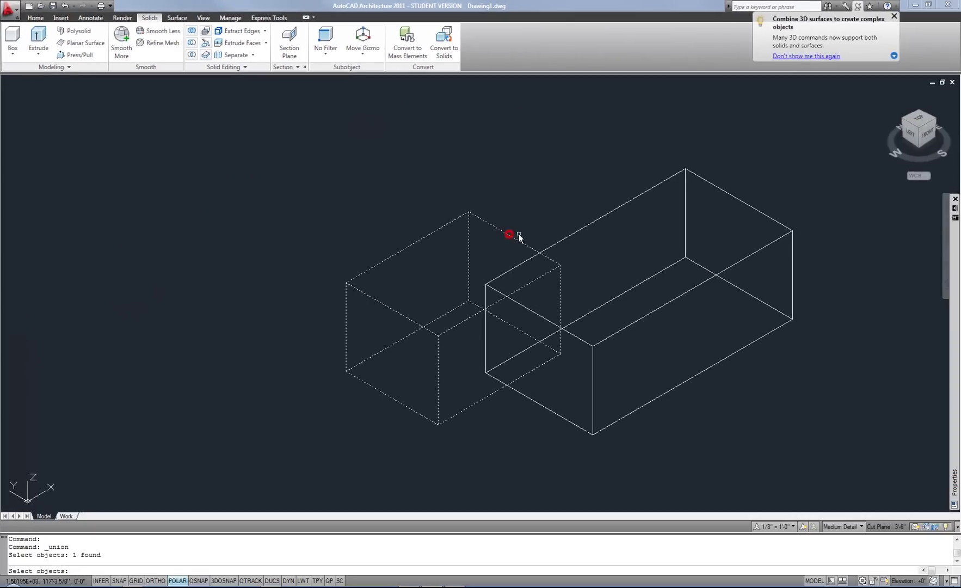
click(576, 233)
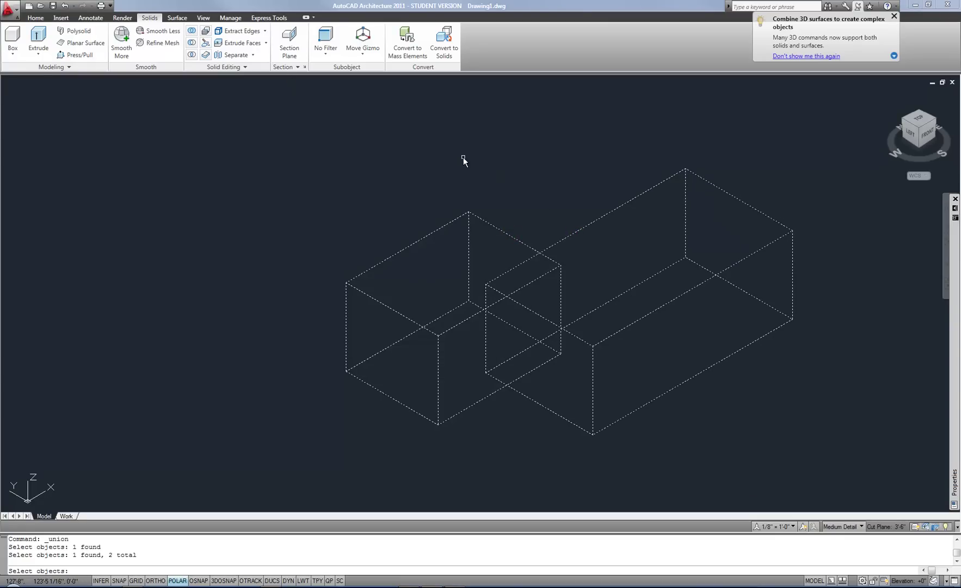
key(Return)
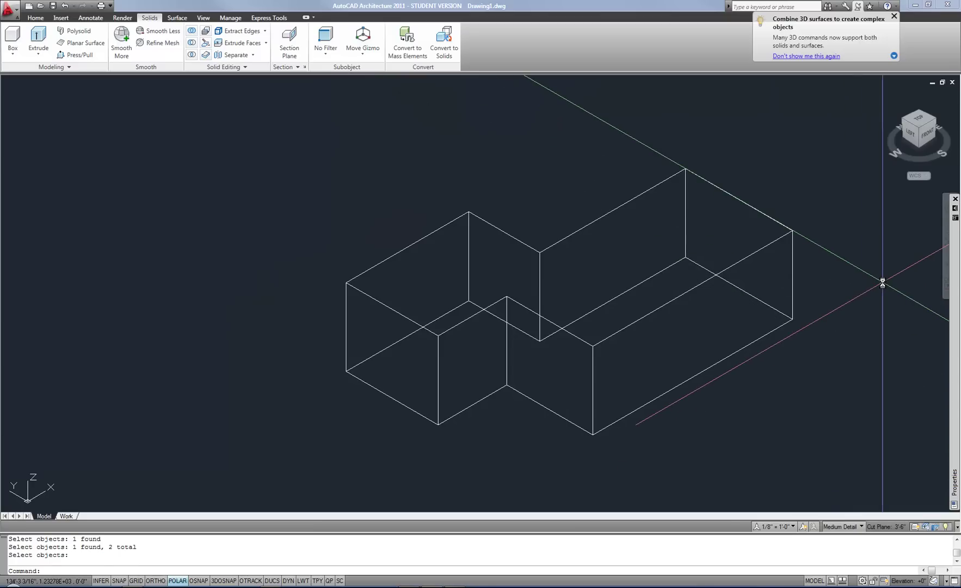
- Check the properties of the combined solid and undo the union
click(784, 226)
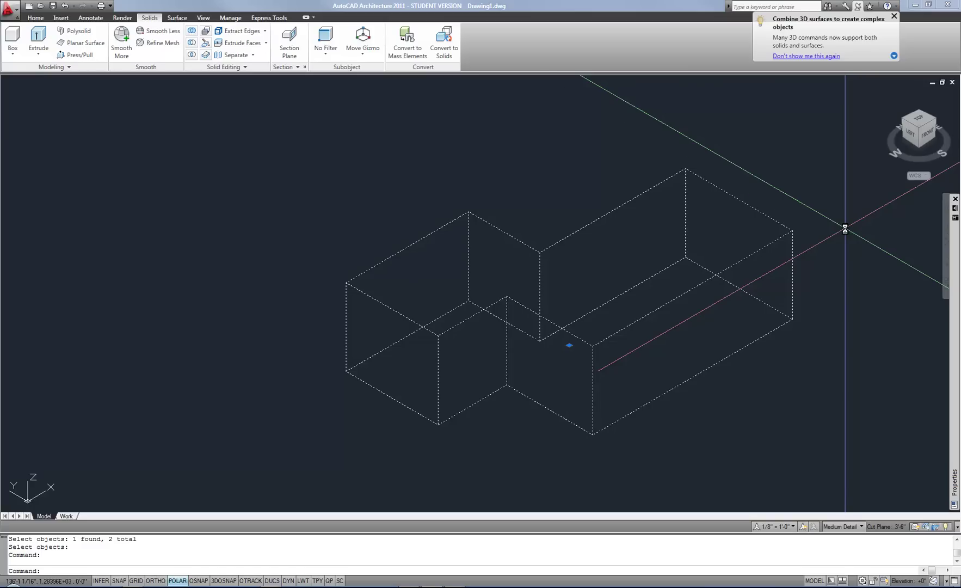
mouse_move(952, 308)
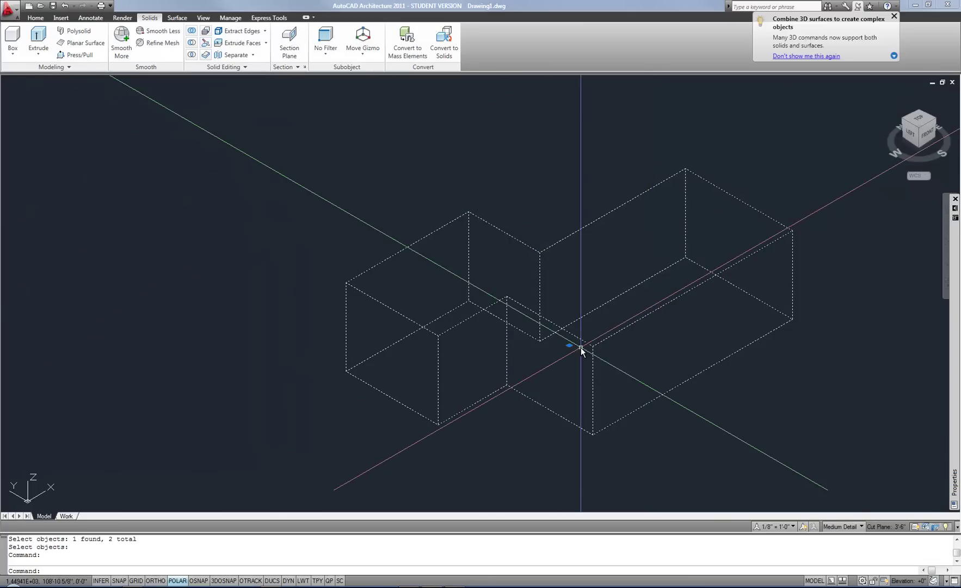
click(66, 6)
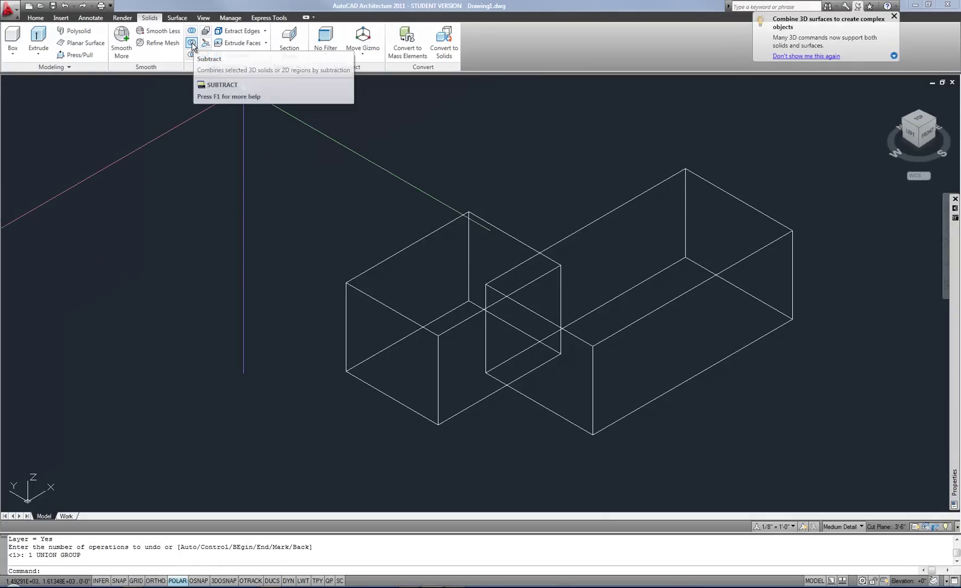
- Subtract the smaller box from the longer box and orbit around to inspect the notched corner
click(191, 43)
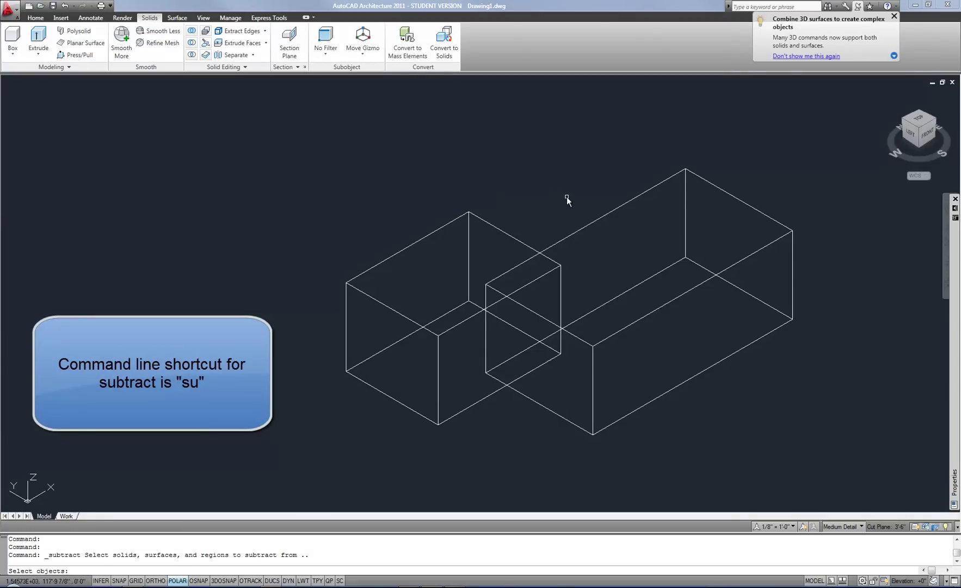
click(619, 206)
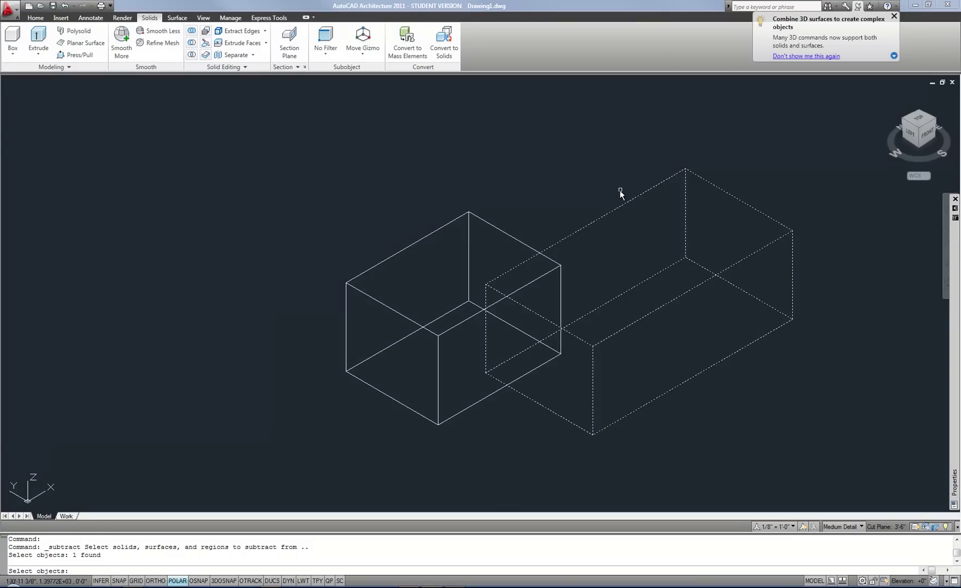
key(Return)
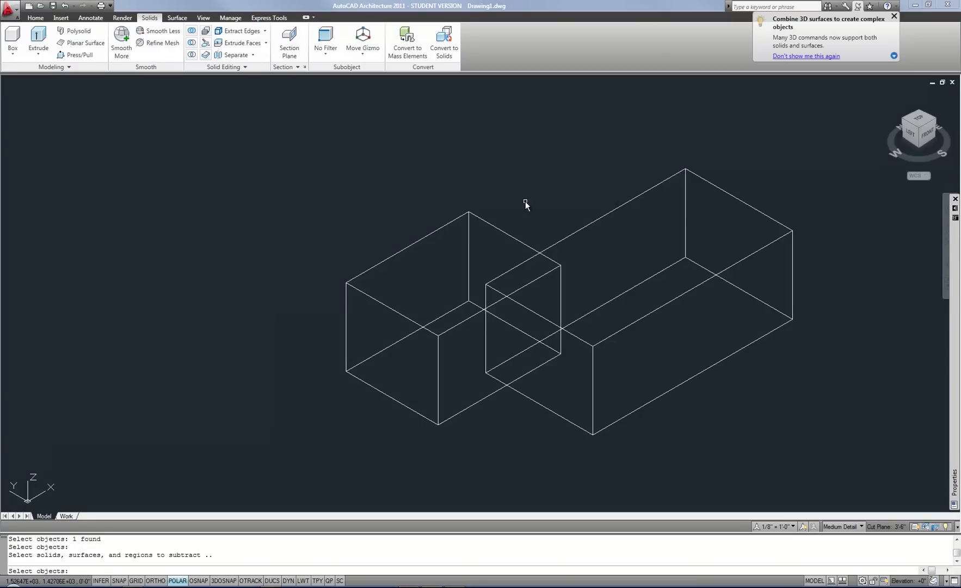
click(498, 230)
key(Return)
shift+middle_drag(411, 277, 465, 360)
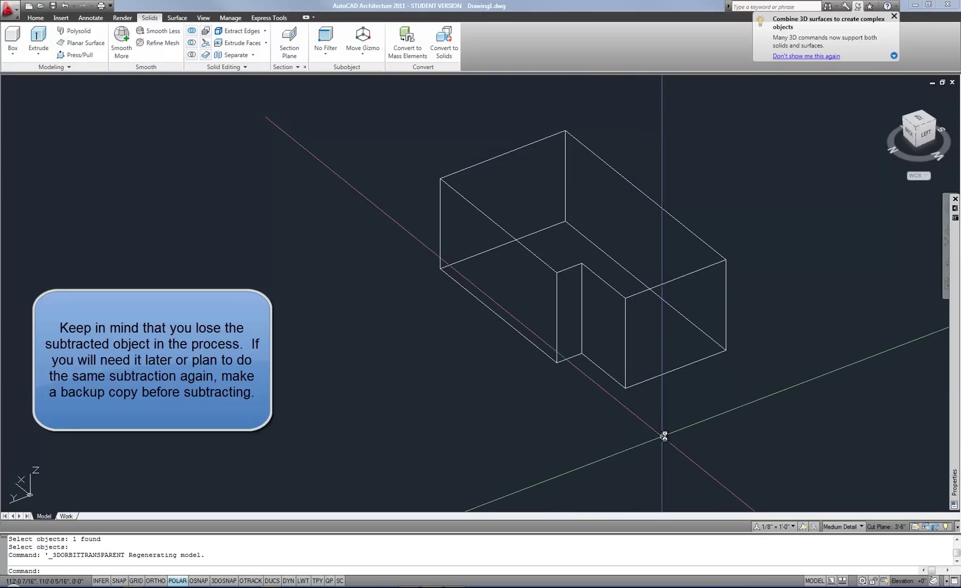
shift+middle_drag(671, 434, 644, 428)
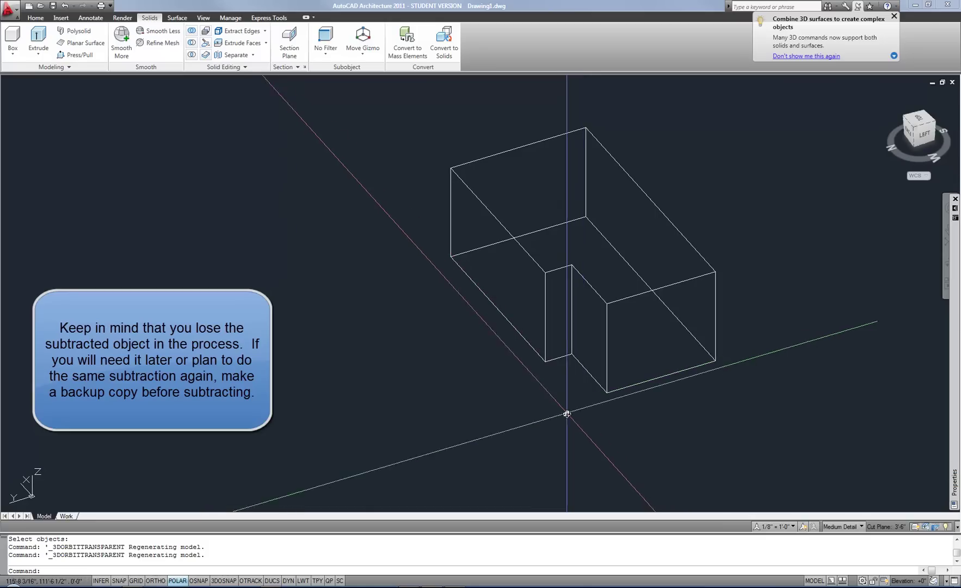
- Undo the view orbits and the subtraction to restore both overlapping boxes
key(ctrl+z)
key(ctrl+z)
key(ctrl+z)
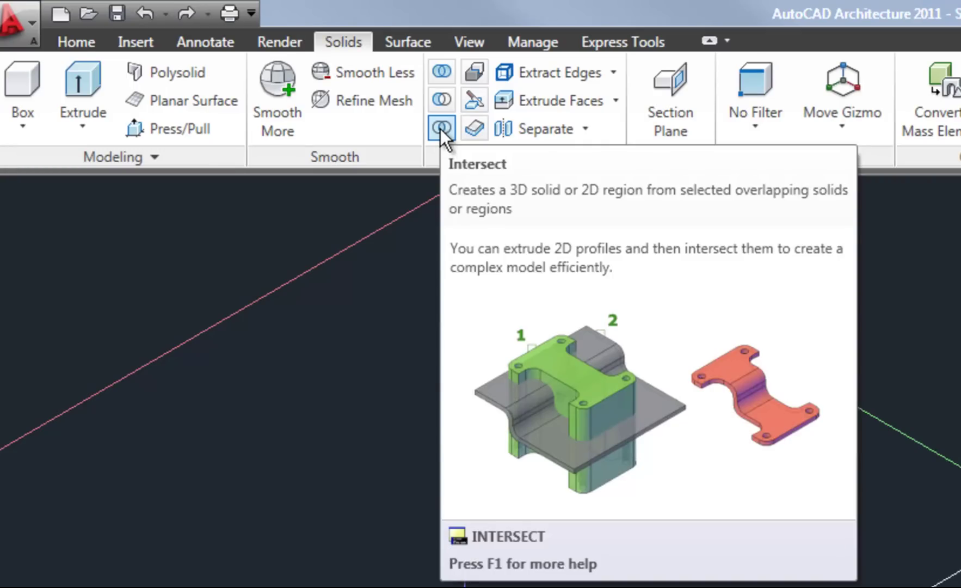
- Intersect the two boxes so only their overlapping volume is kept, and undo the intersection
click(439, 128)
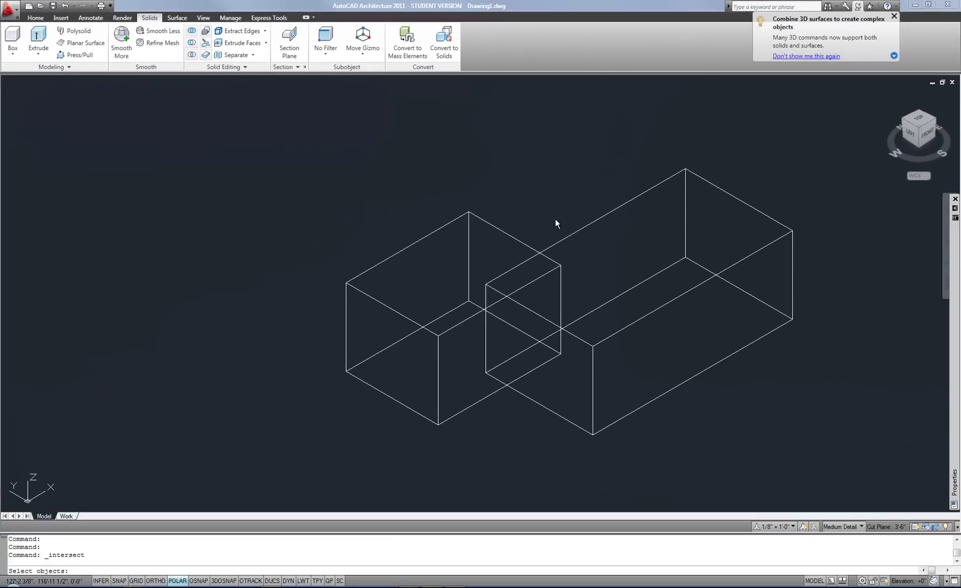
click(518, 266)
key(Return)
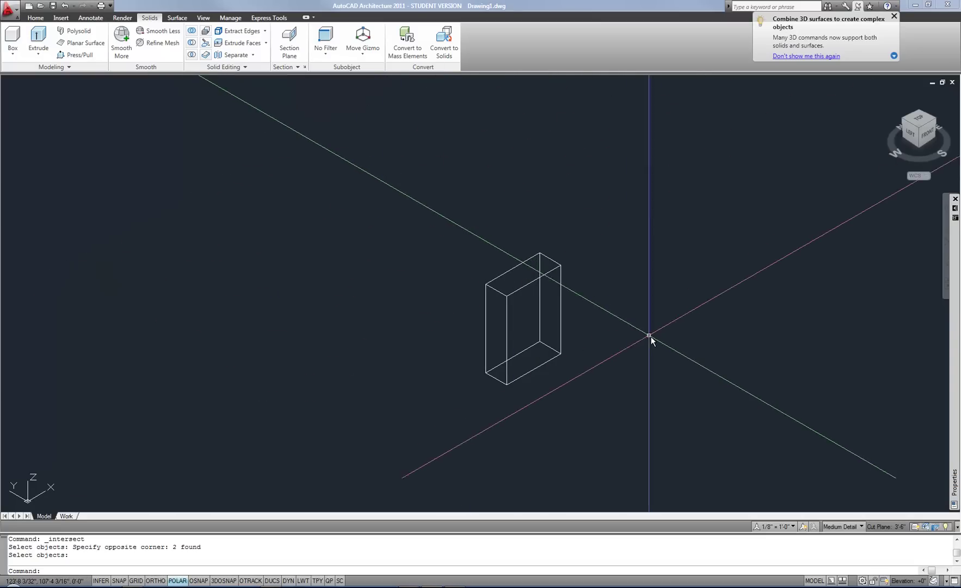
key(ctrl+z)
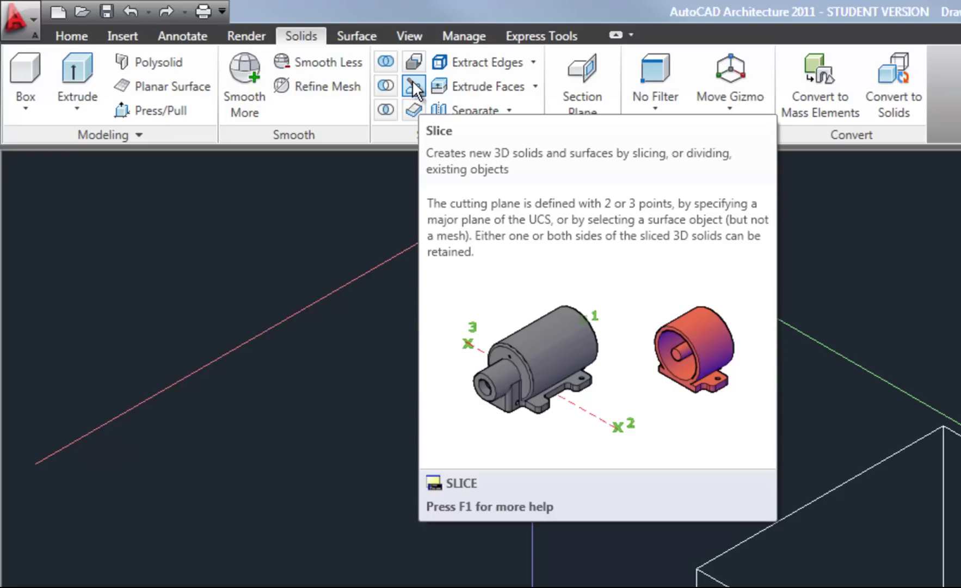
- Slice the longer box in half across the midpoints of its long top edges, keeping both sides
click(412, 80)
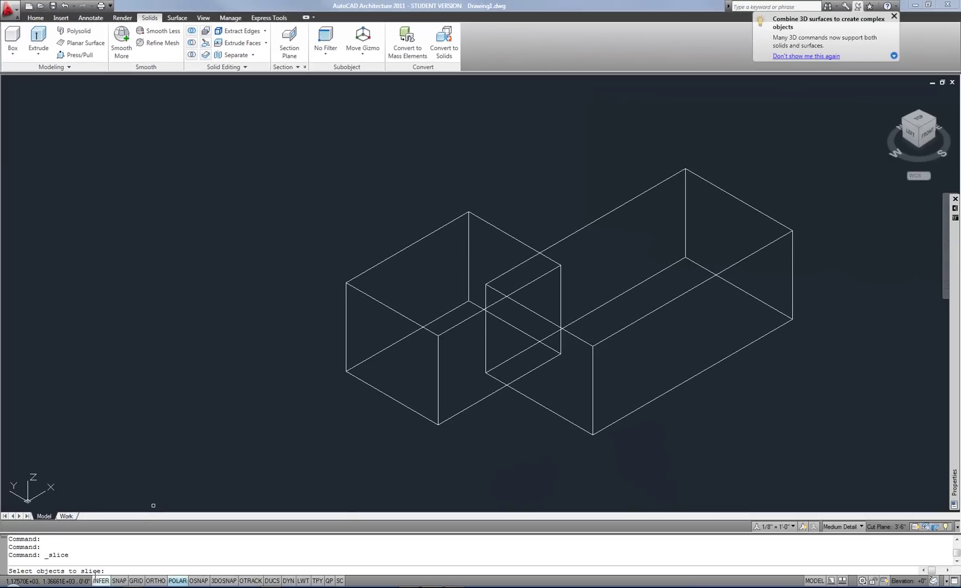
click(587, 225)
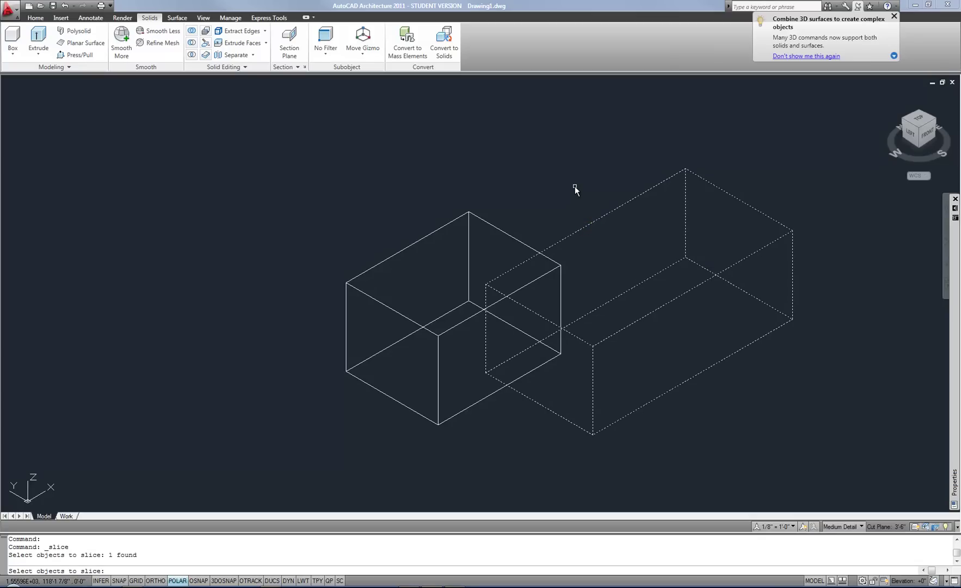
key(Return)
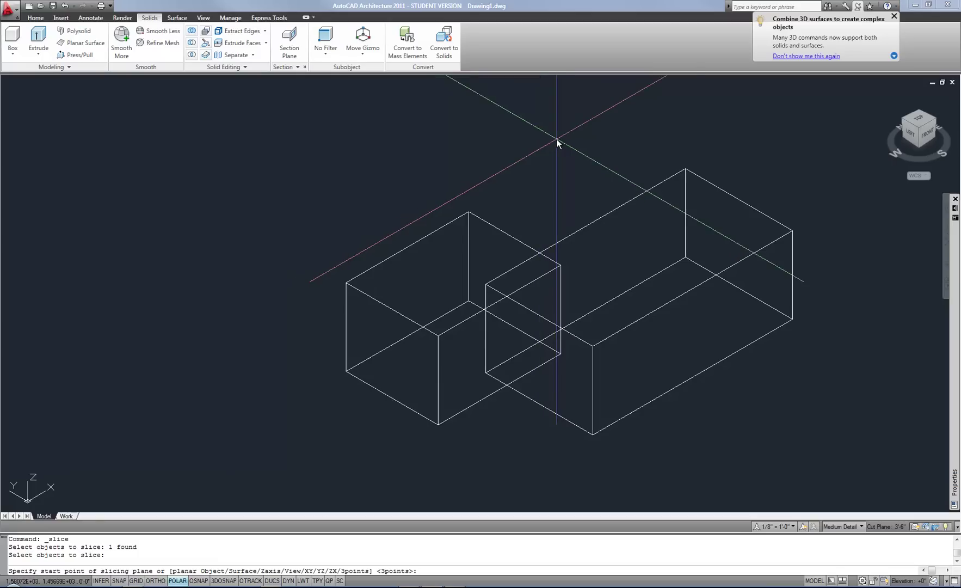
click(590, 227)
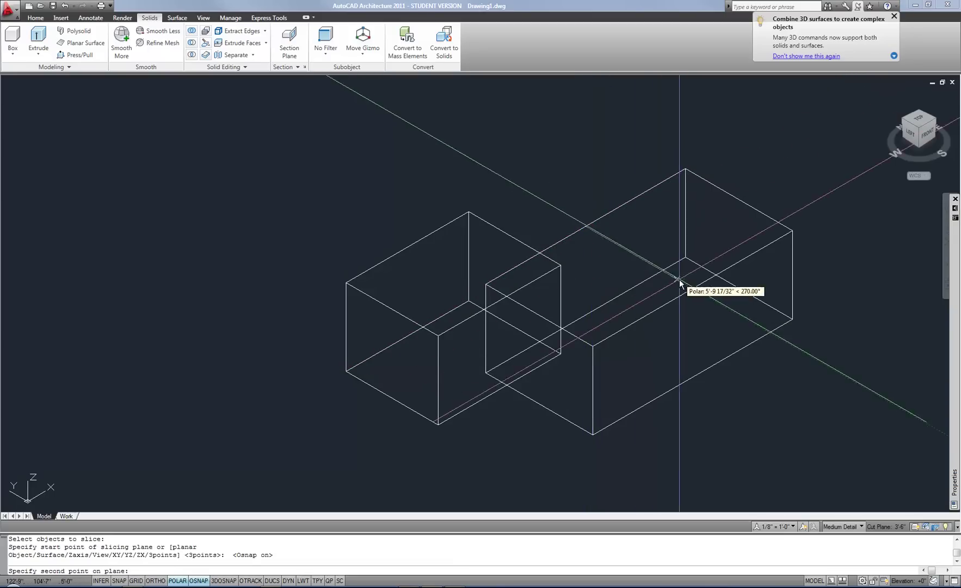
click(691, 291)
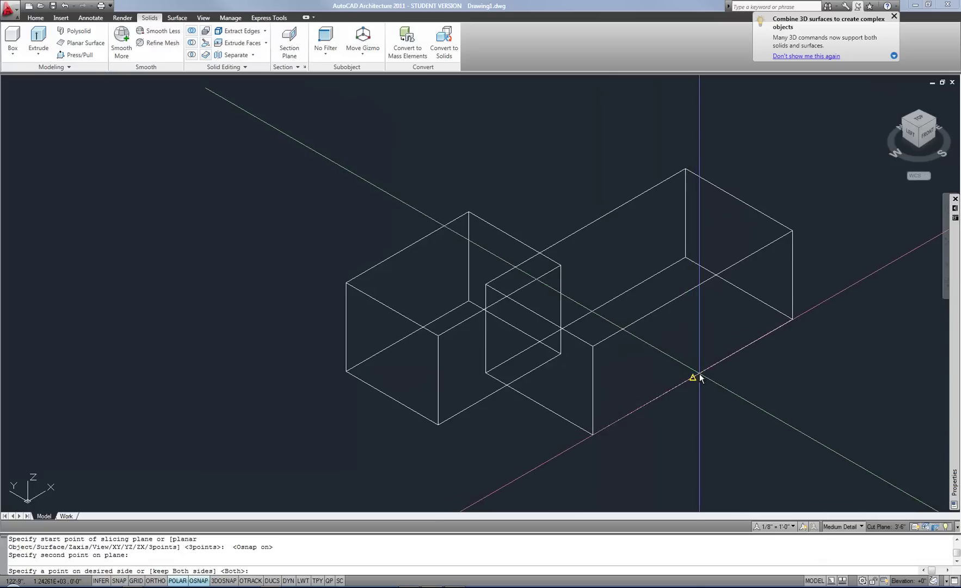
click(700, 378)
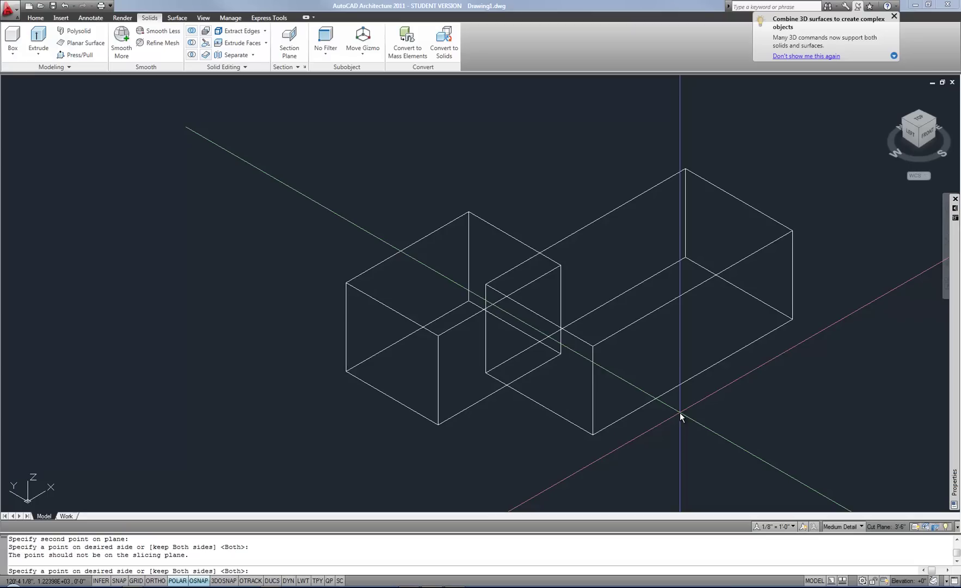
key(Return)
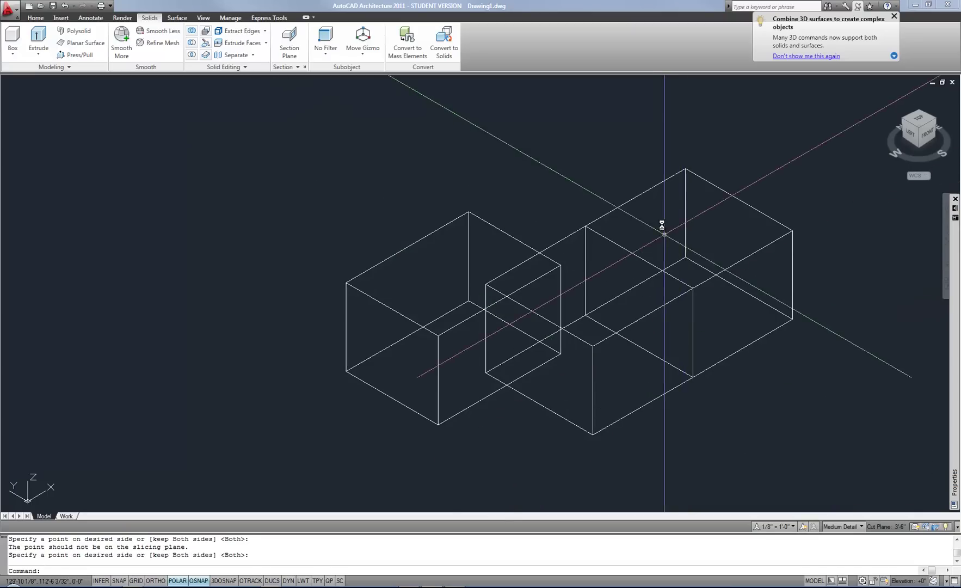
- Move the far half of the sliced box about 1'-6" away along the X axis
click(657, 189)
click(643, 181)
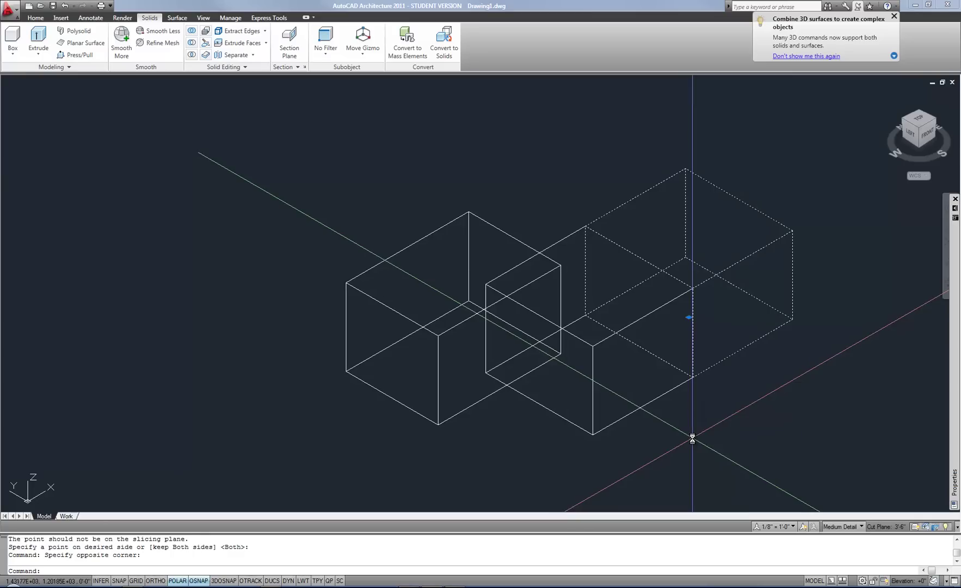
text(m)
key(Return)
click(716, 456)
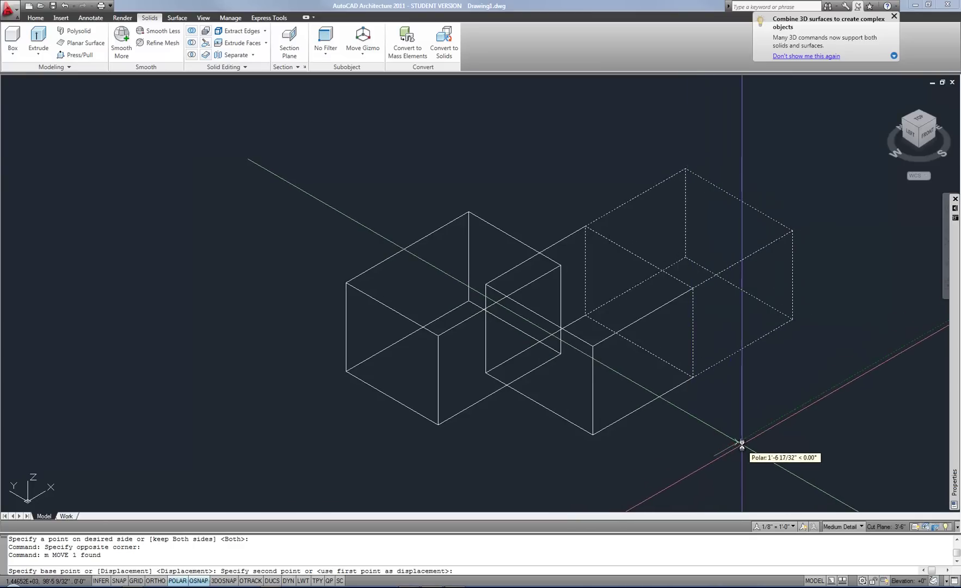
click(741, 444)
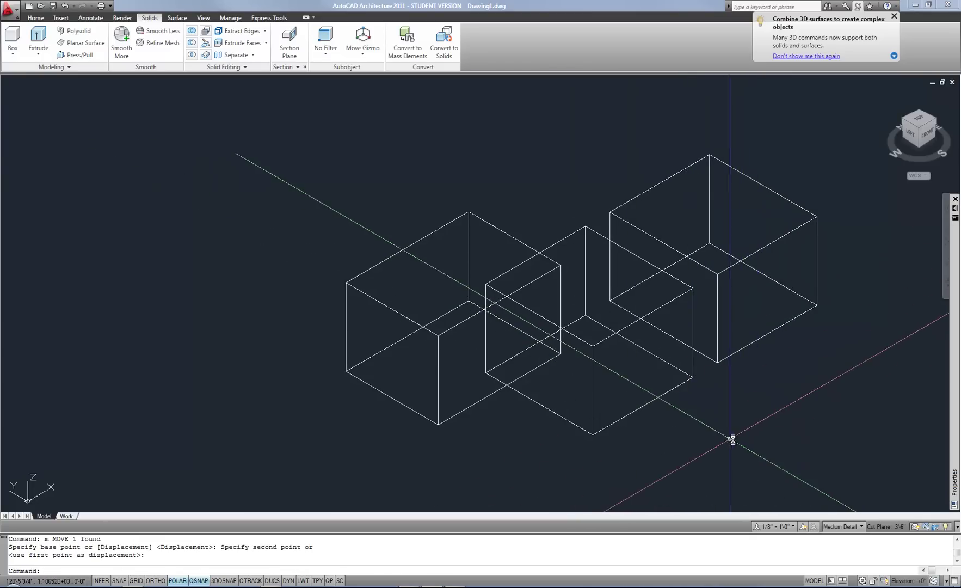
- Undo the move of the far half, and select the near half to check that it is a separate solid
key(ctrl+z)
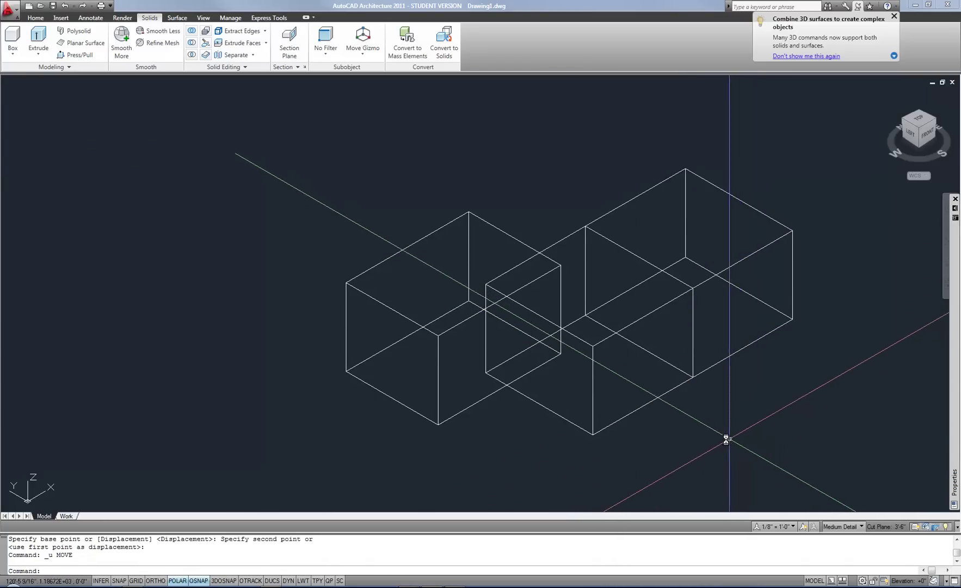
click(657, 310)
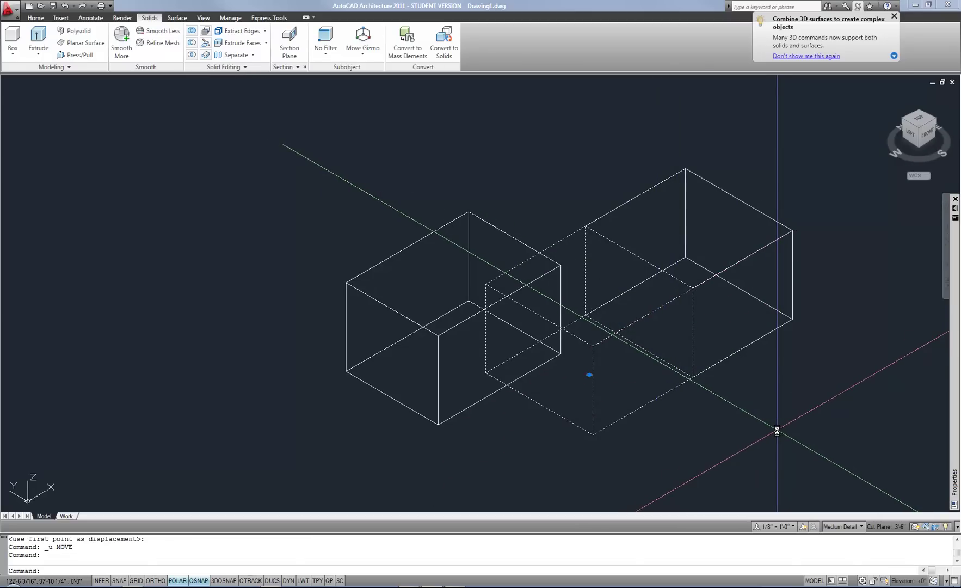
key(Escape)
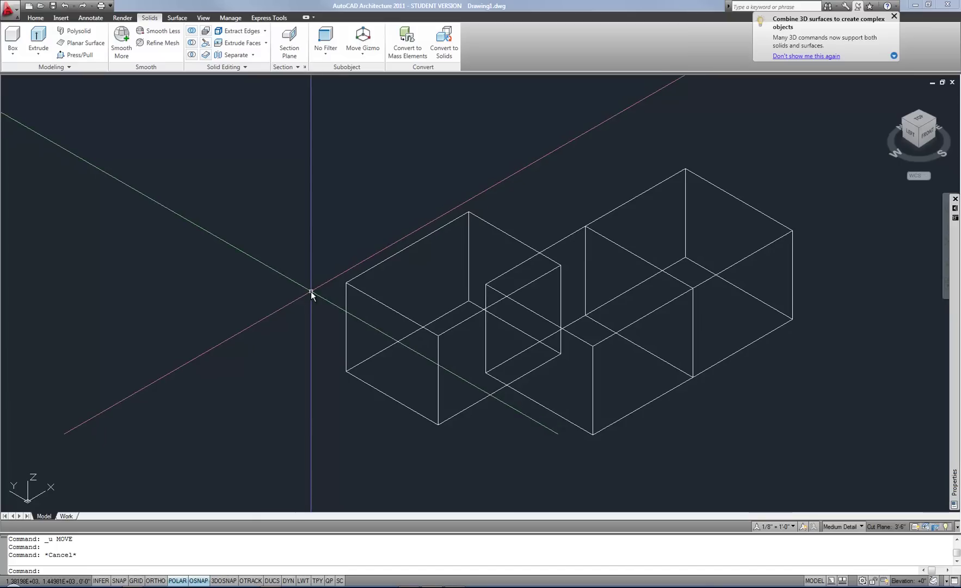
- Select the shorter box with the sliced box's near half, clear the selection, and select the far half to check the solids are separate
click(559, 243)
click(524, 243)
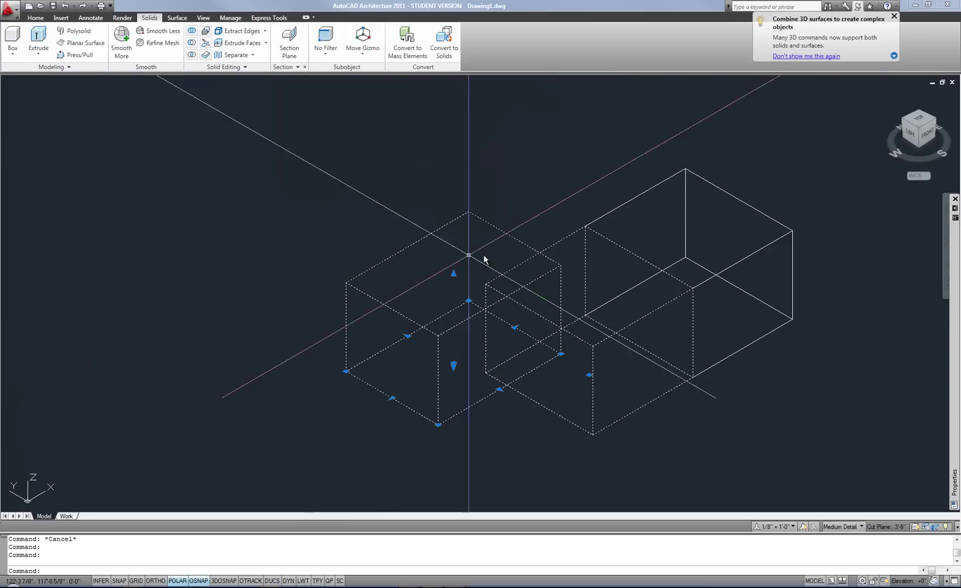
key(Escape)
click(621, 205)
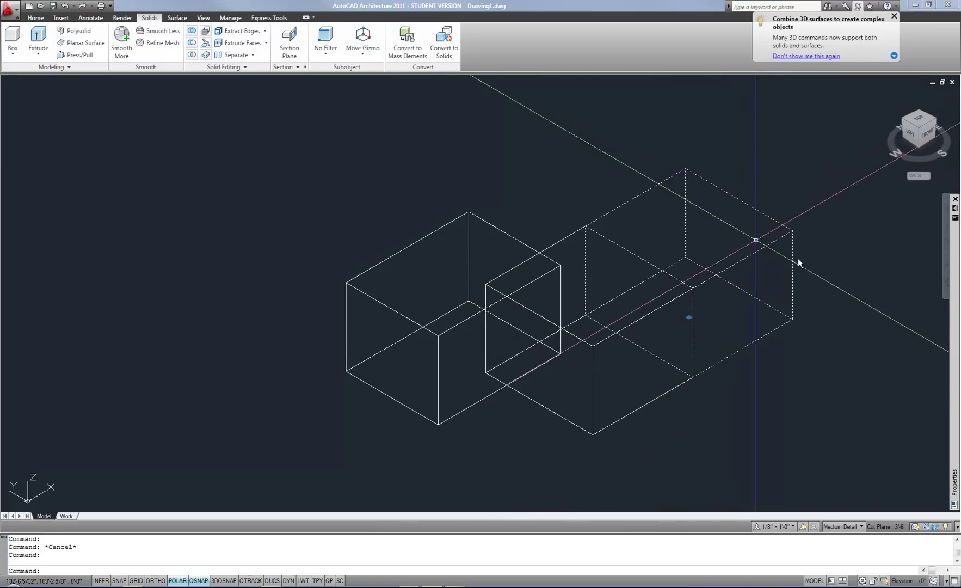
mouse_move(958, 306)
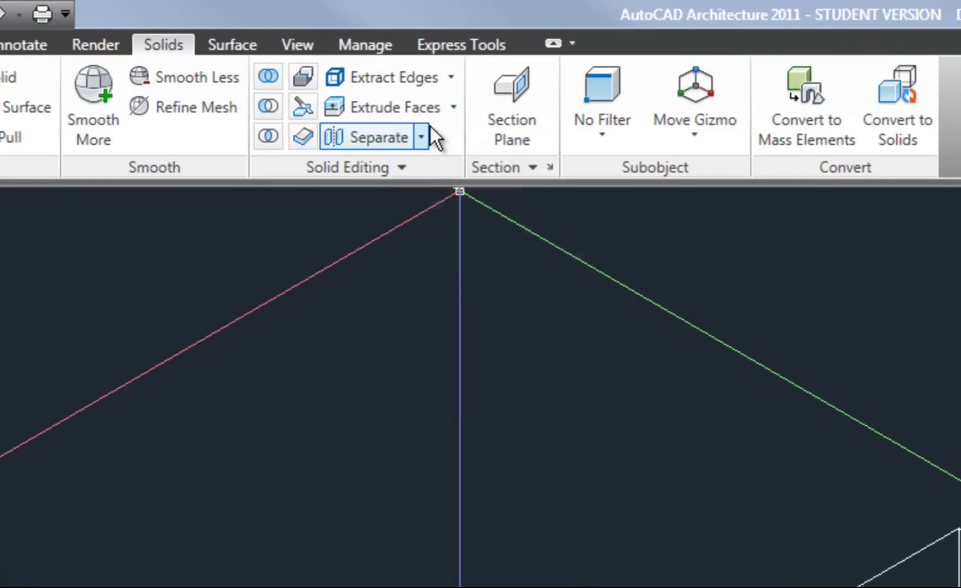
- Extrude the top face of the sliced box's far half by 2' with a 0 taper angle, removing the extra side face from the selection
click(452, 107)
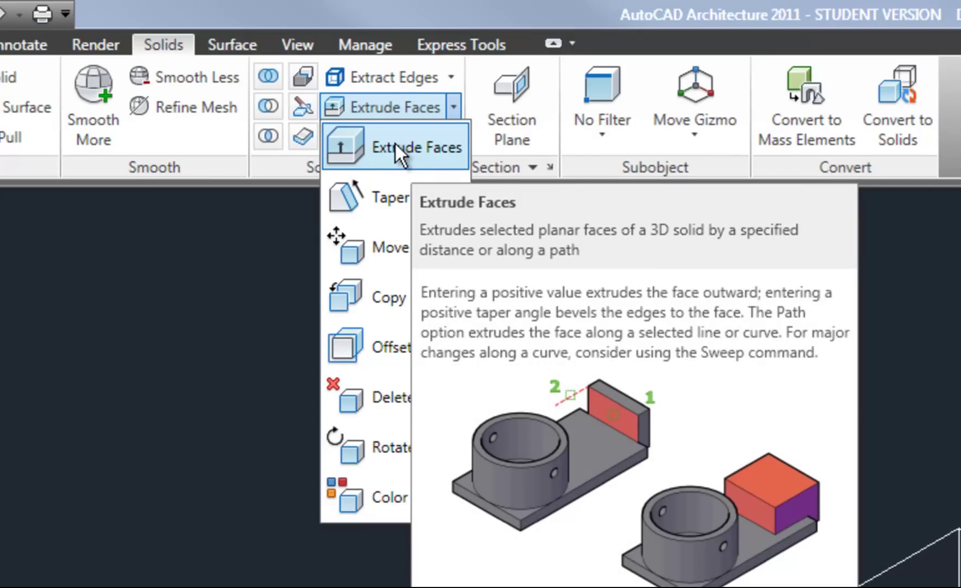
click(394, 140)
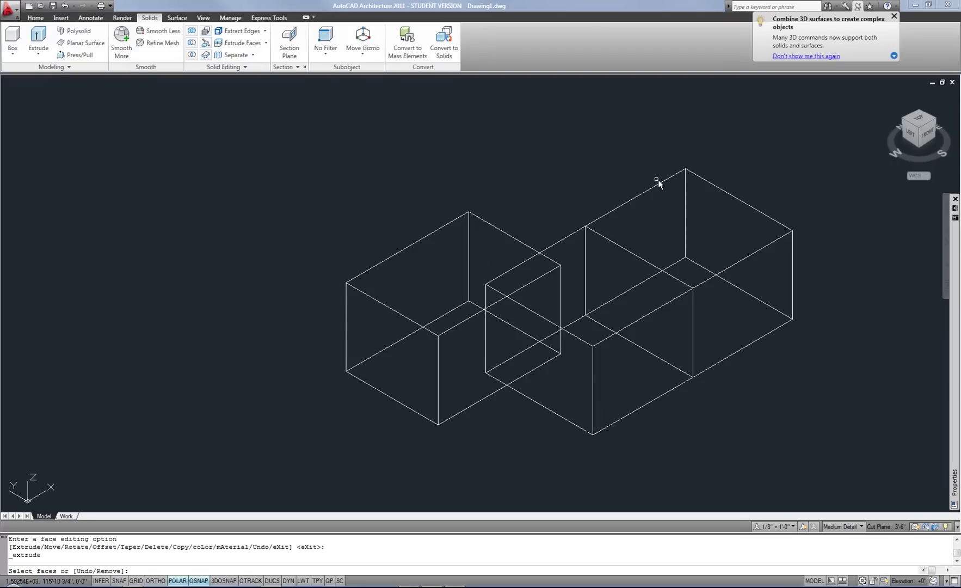
click(658, 184)
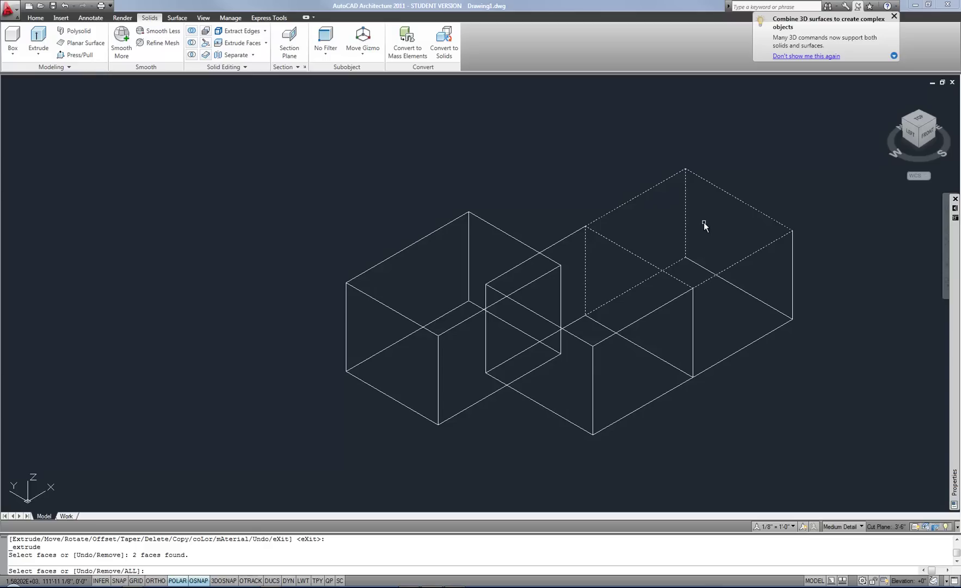
shift+click(633, 288)
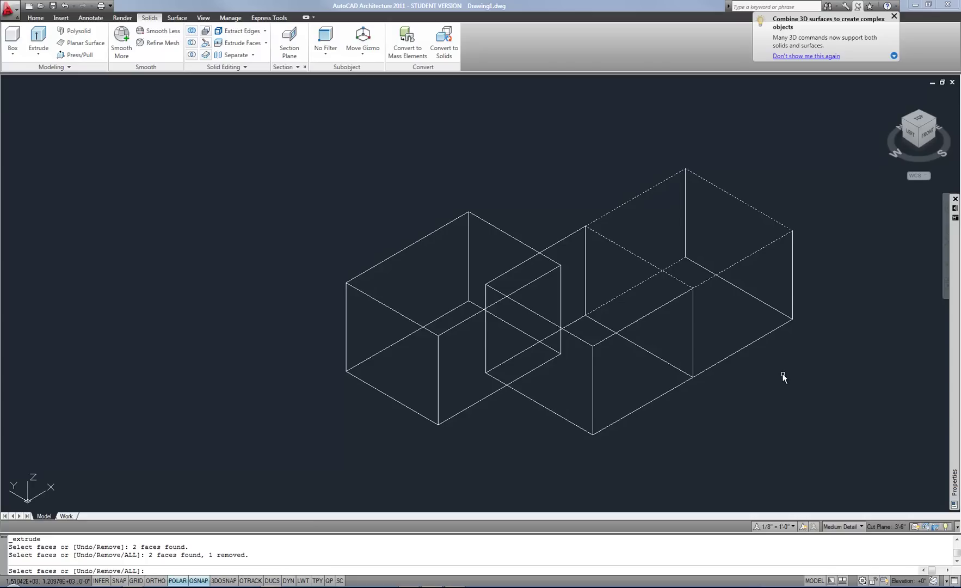
text(r)
key(Return)
click(641, 284)
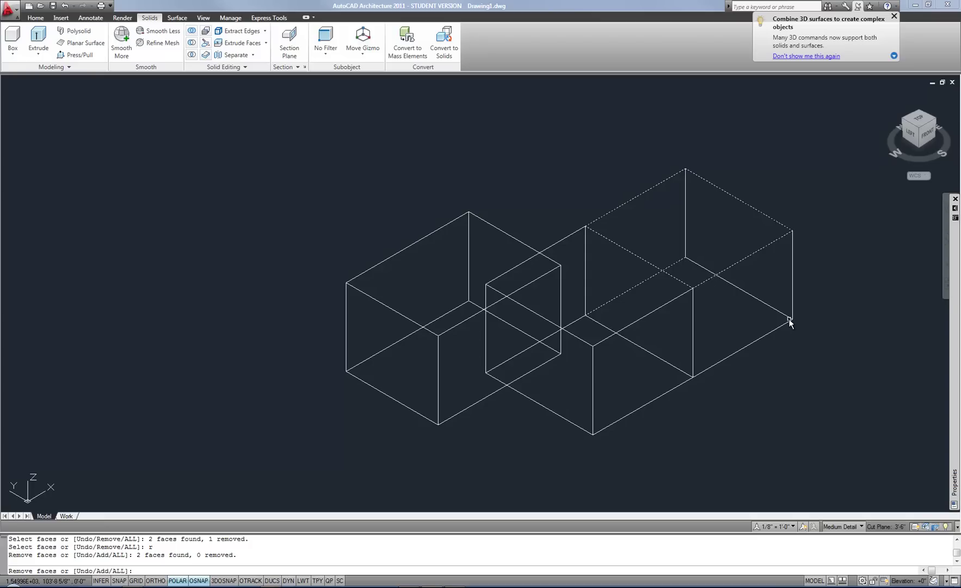
key(Return)
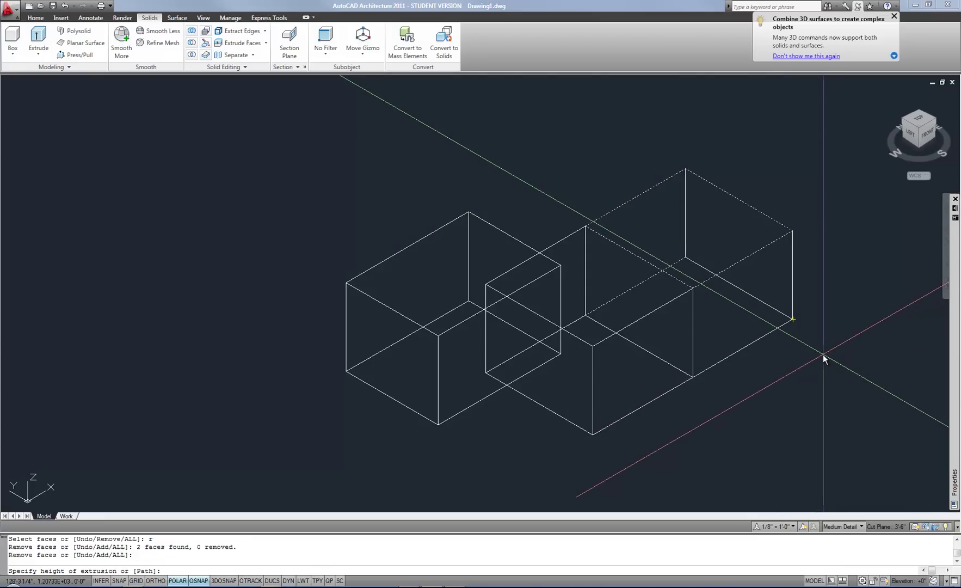
text(2')
key(Return)
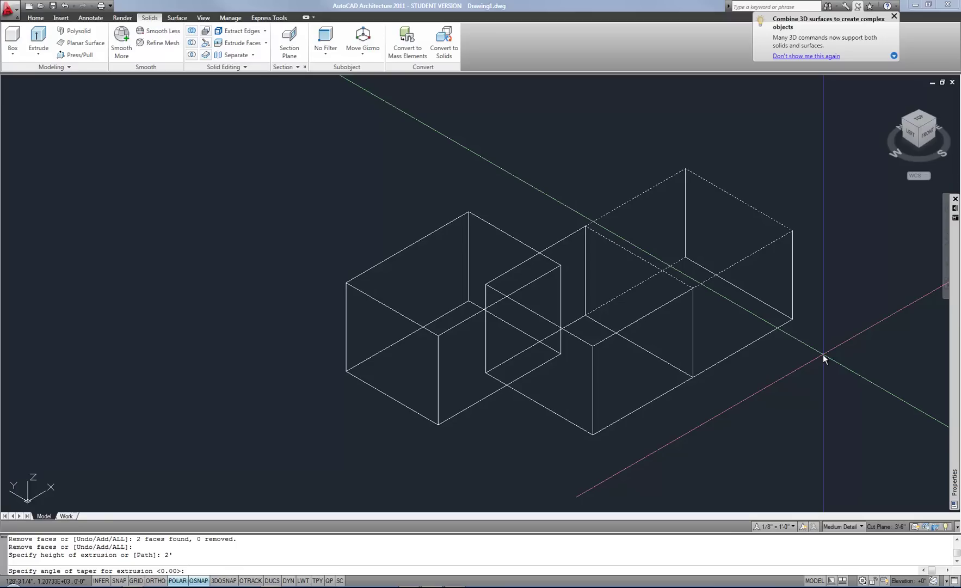
key(Return)
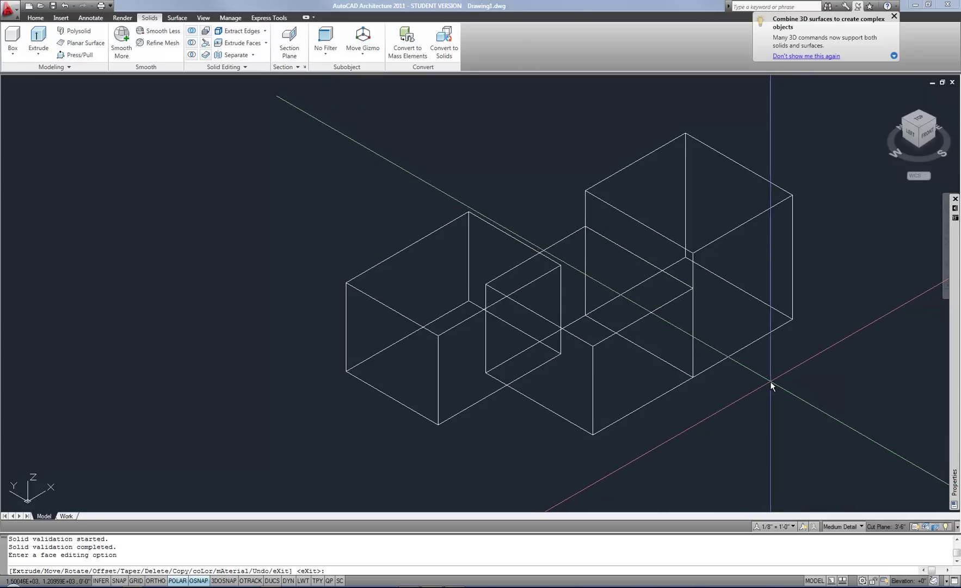
- Undo the 2' extrusion of the far half's top face and leave face editing
key(ctrl+z)
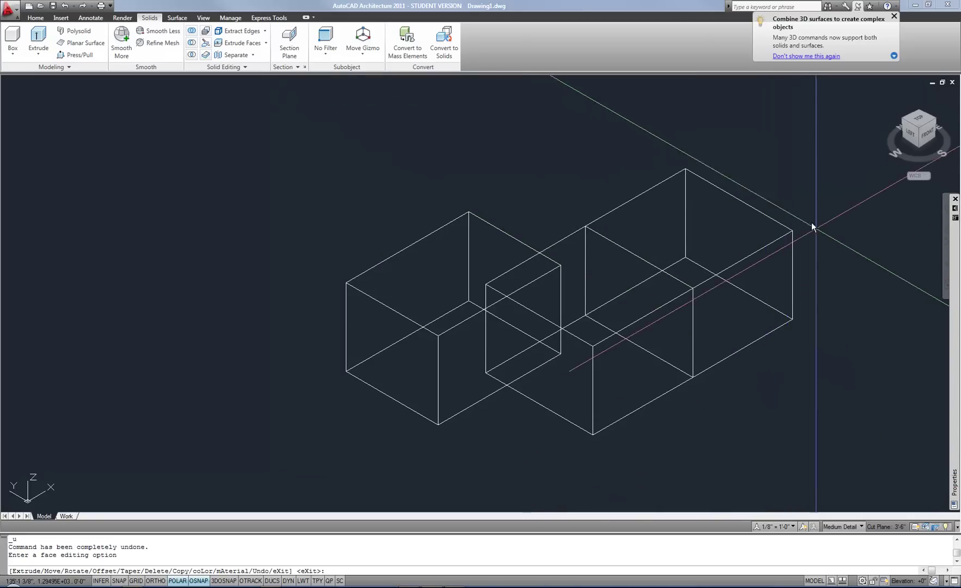
key(Escape)
key(Escape)
key(Escape)
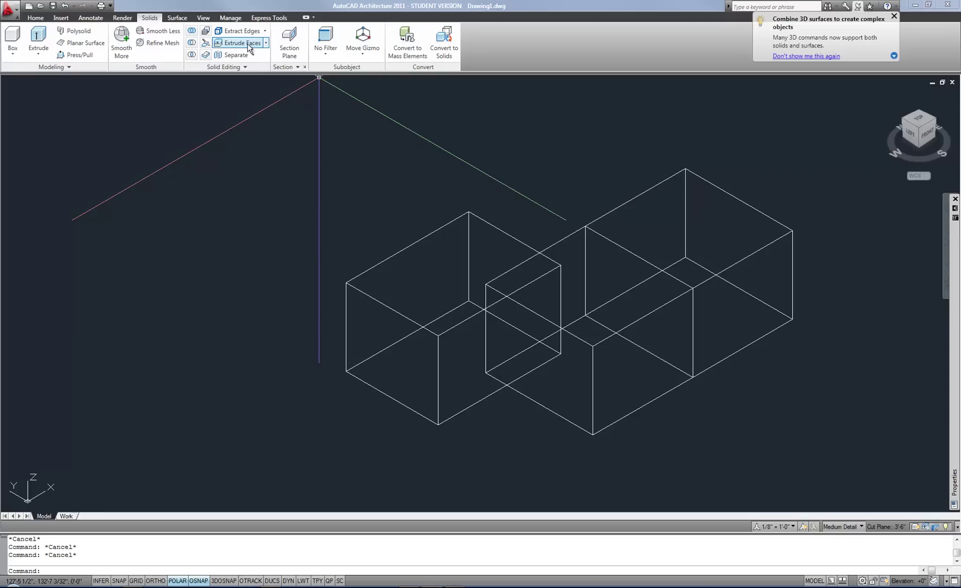
- Extrude only the far half's top face by 2' with a 0 taper angle, picking the face inside its boundary
click(241, 46)
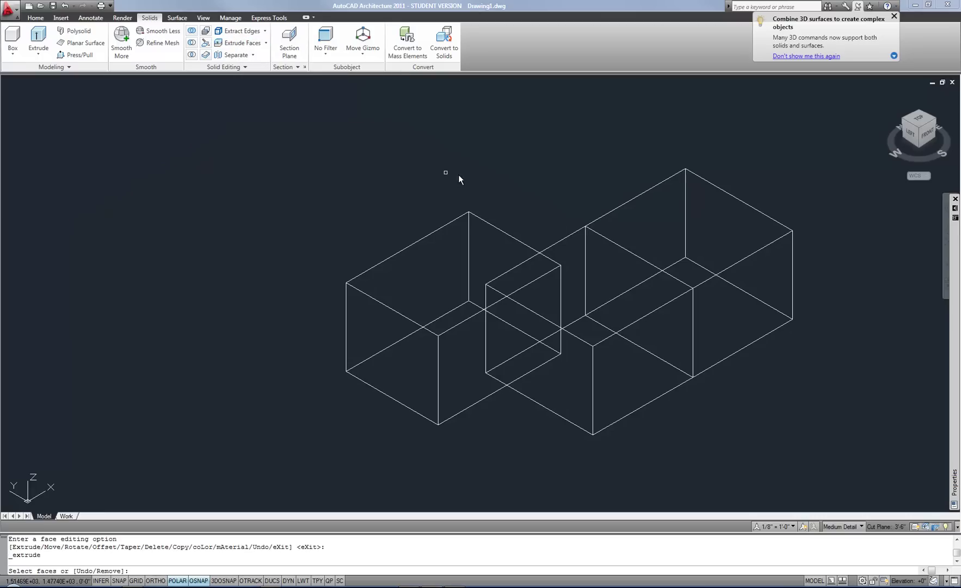
click(724, 211)
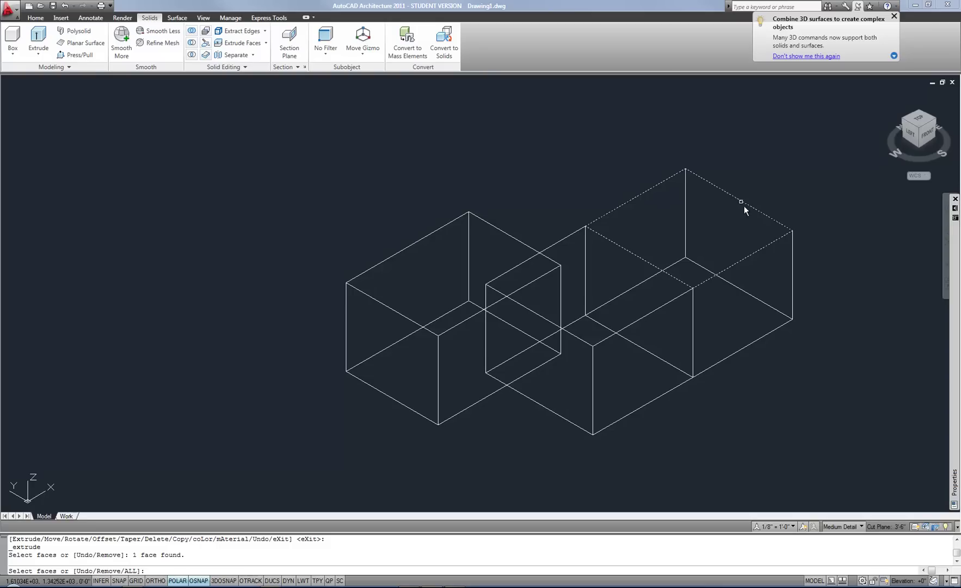
key(Return)
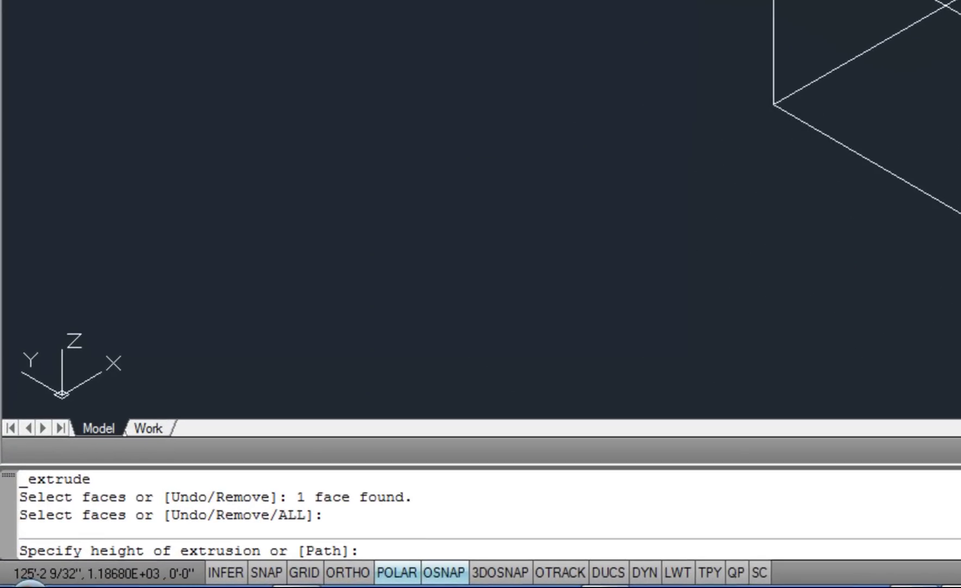
text(2')
key(Return)
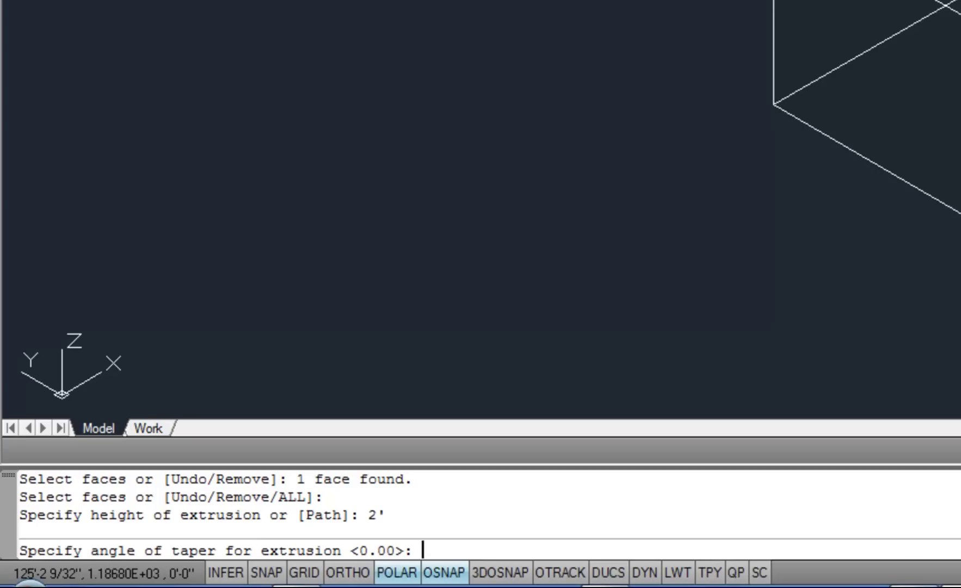
key(Return)
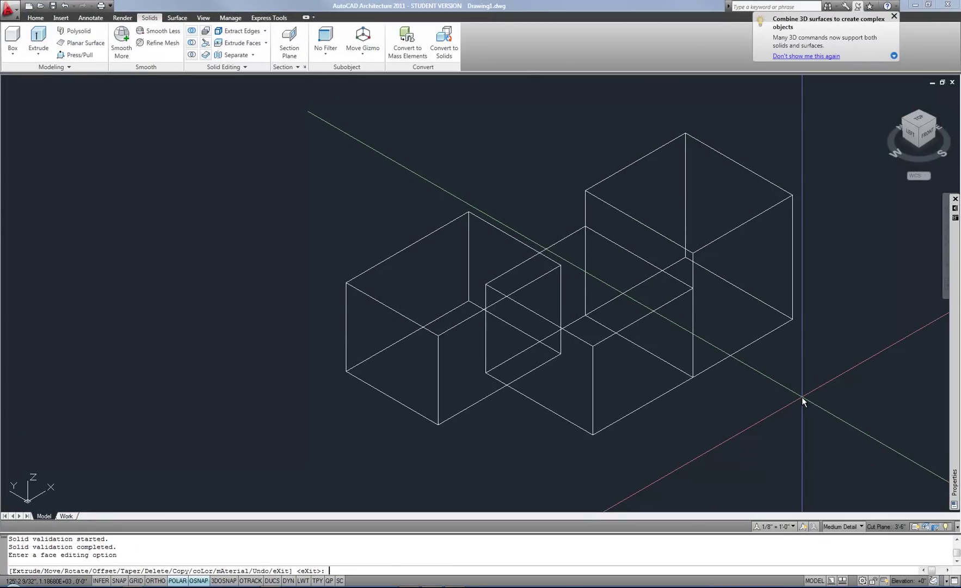
- Extrude the far half's top face by -3' with a 0 taper angle to lower it
click(266, 43)
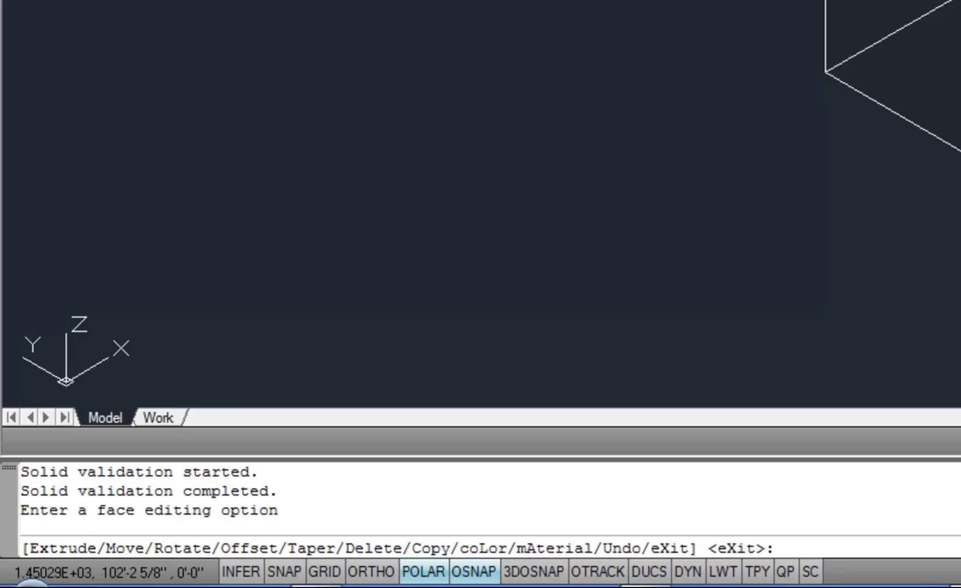
text(e)
key(Return)
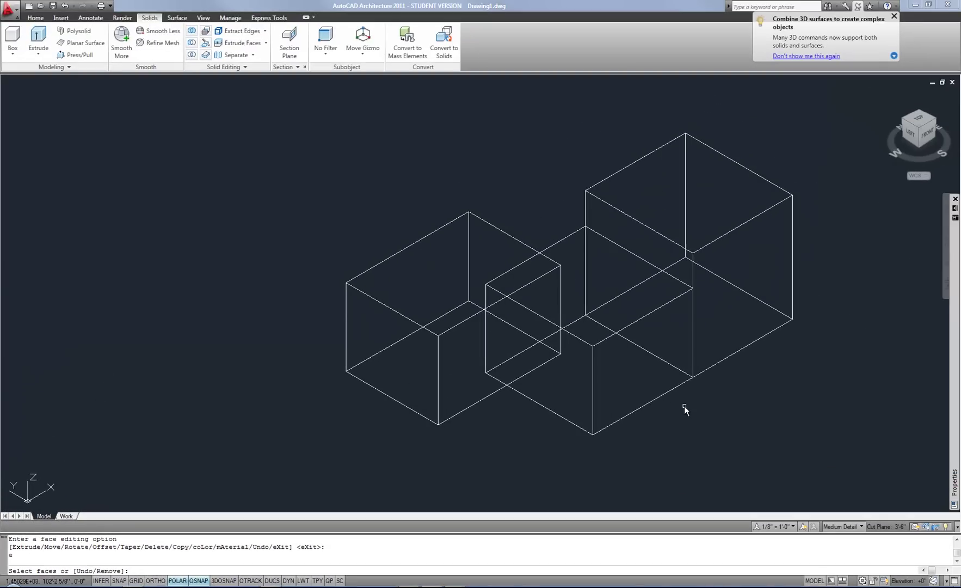
click(736, 178)
key(Return)
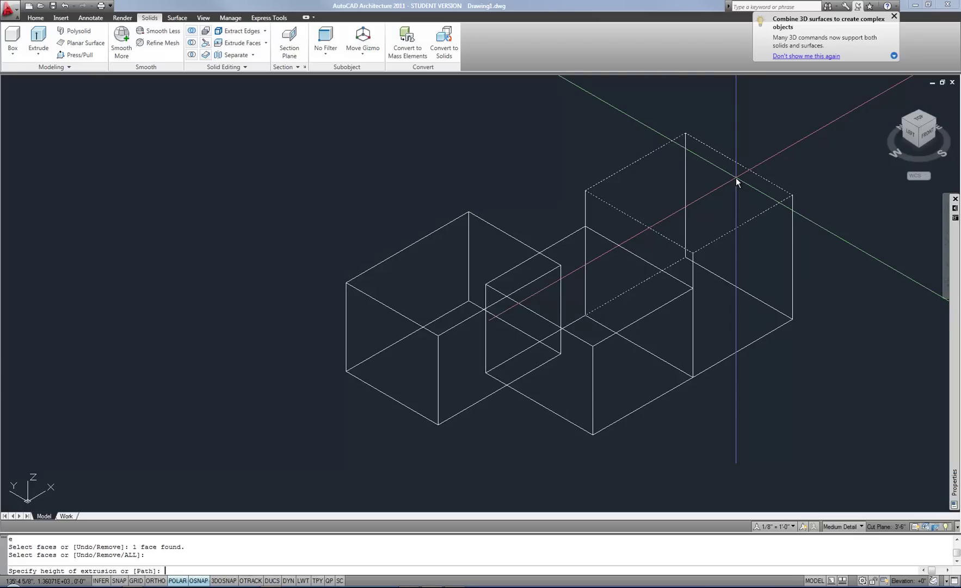
text(-3')
key(Return)
key(Return)
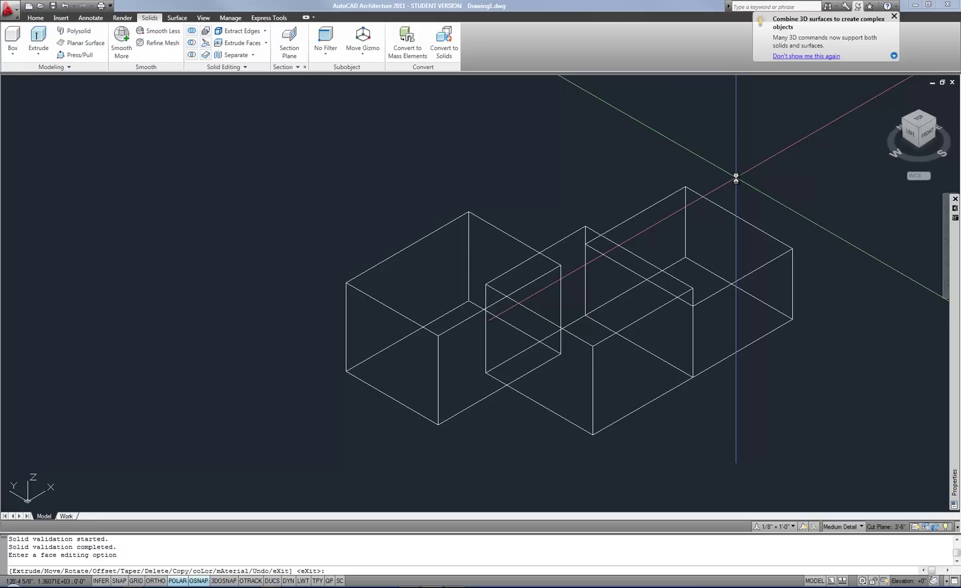
- Taper the far half's top face by -10 degrees, with the taper axis running between the two corners of its far end edge
click(266, 43)
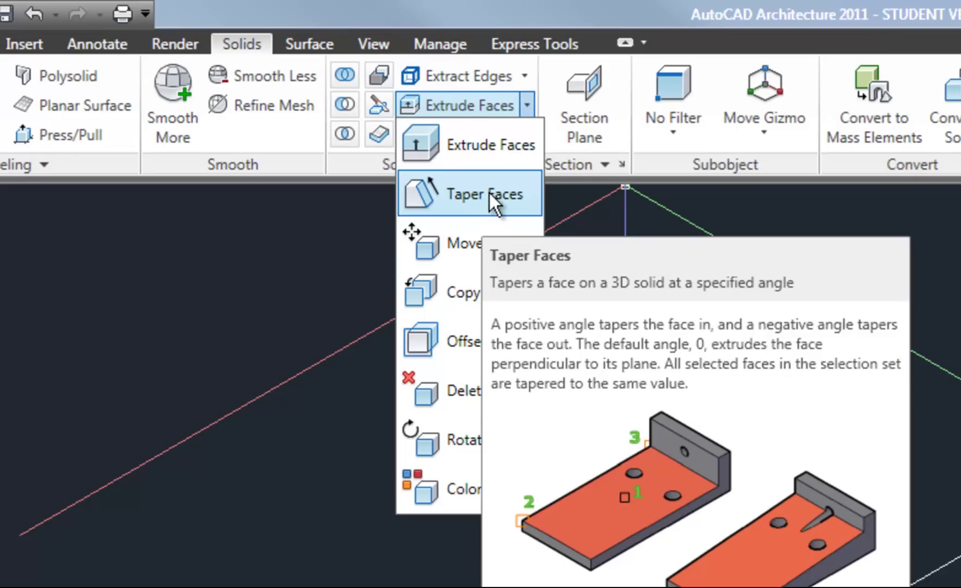
click(468, 192)
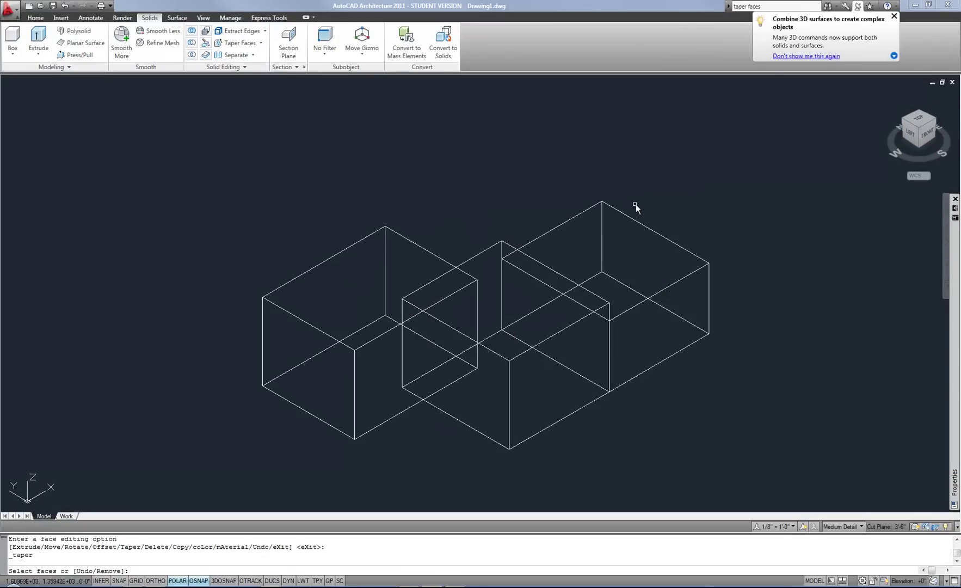
click(637, 233)
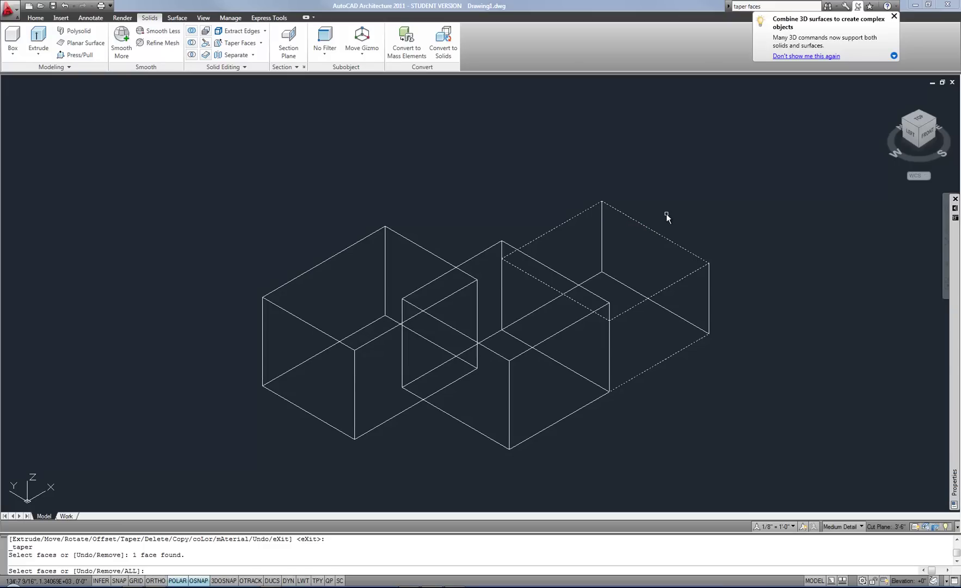
key(Return)
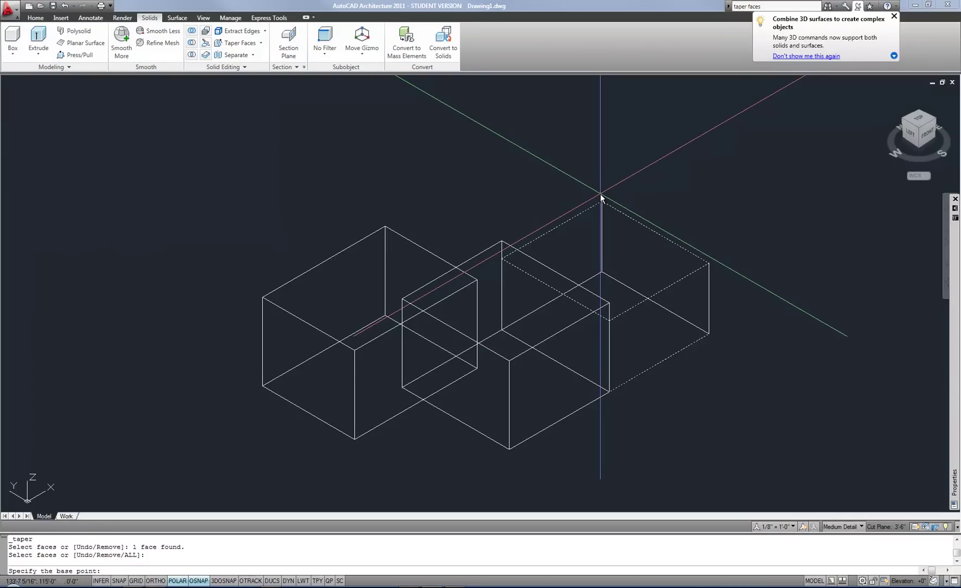
click(602, 201)
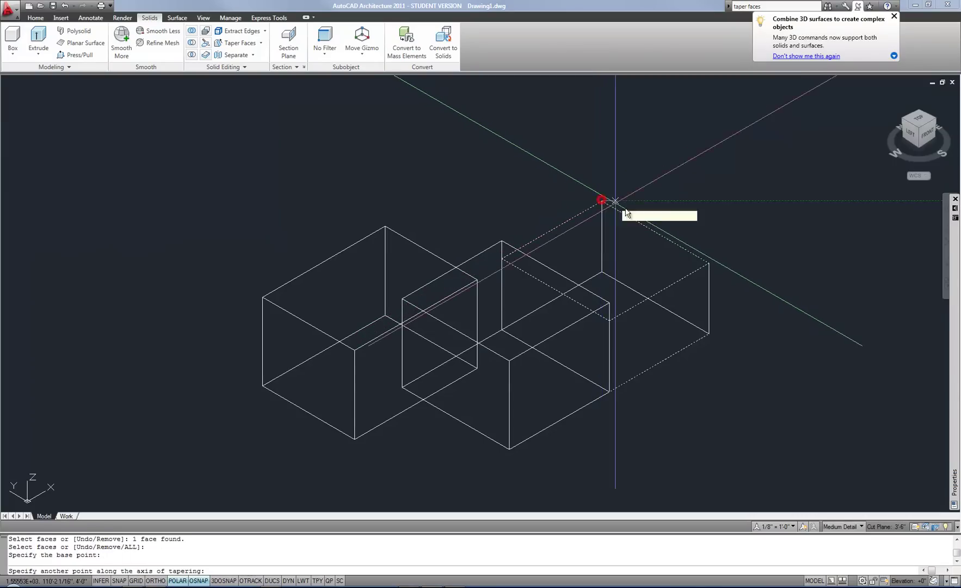
click(708, 264)
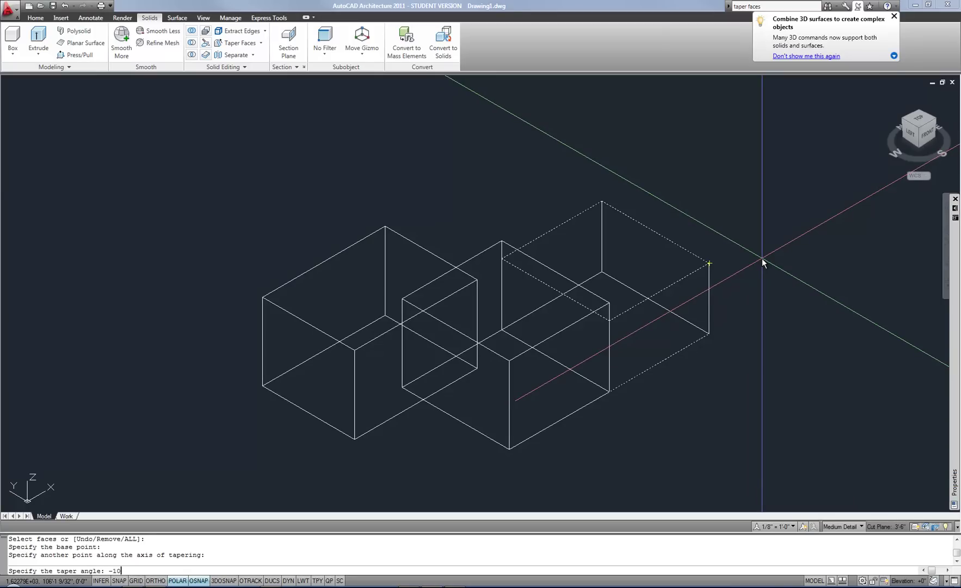
key(Return)
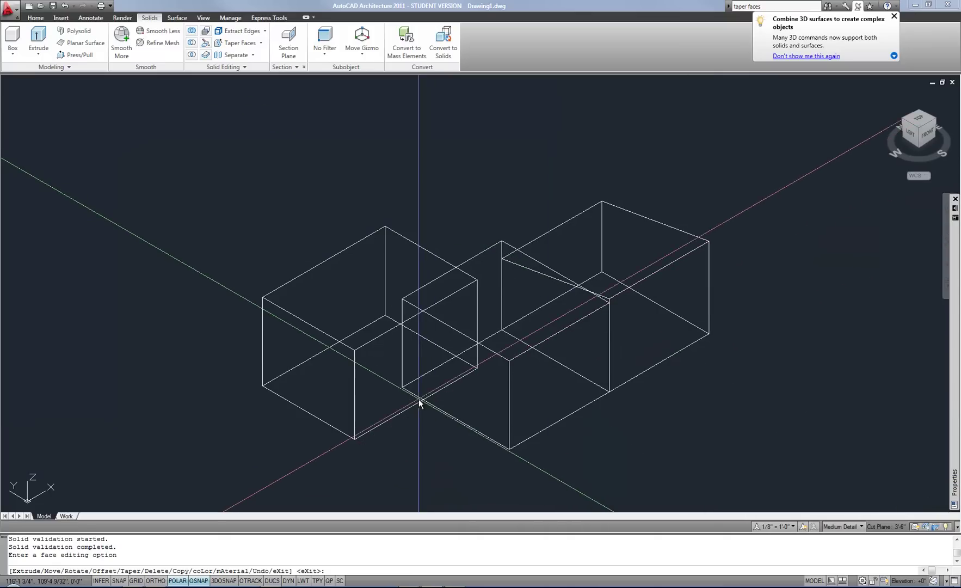
- Replace the two-edge fillet with a 2' radius fillet on the tapered half's raised long top edge, and undo it
key(ctrl+z)
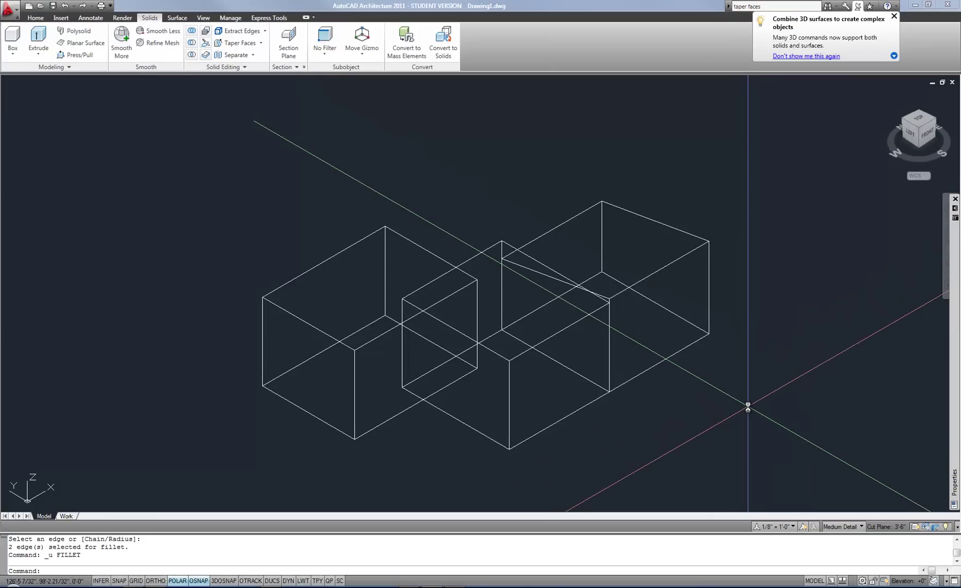
key(Return)
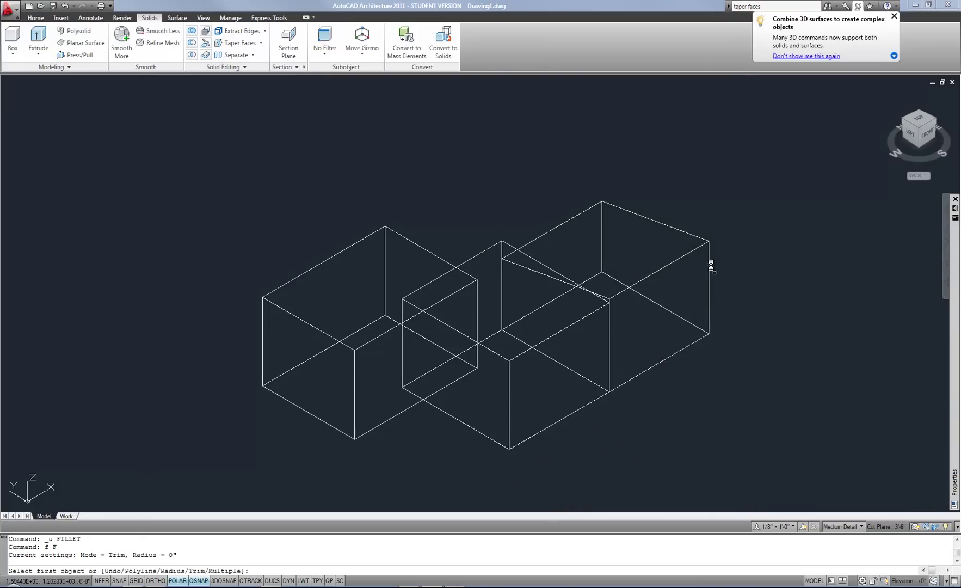
click(687, 251)
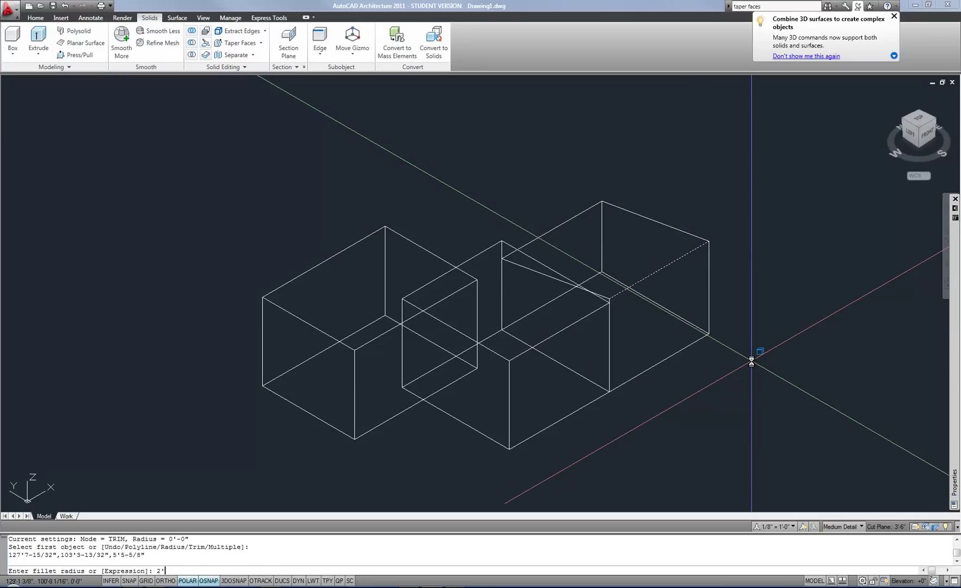
key(Return)
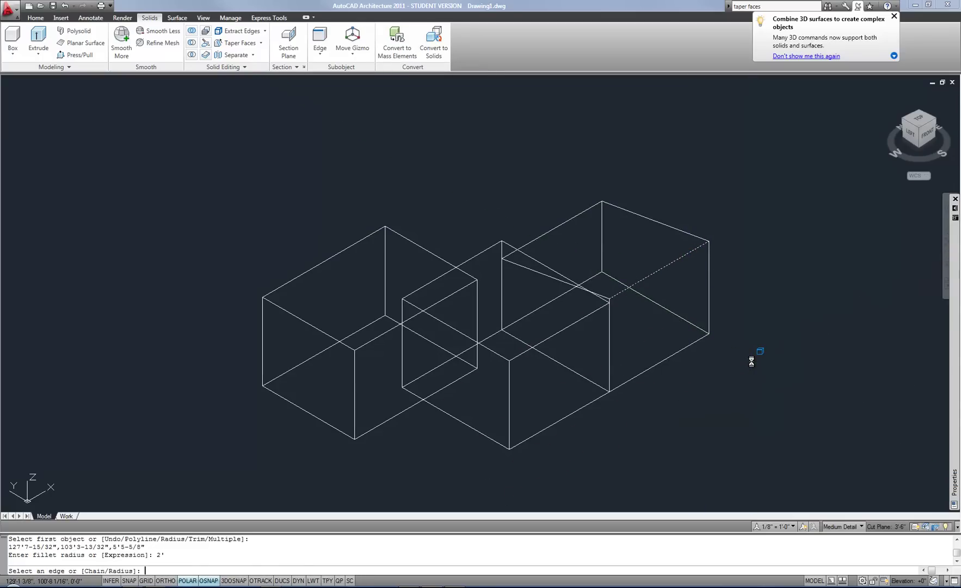
key(Return)
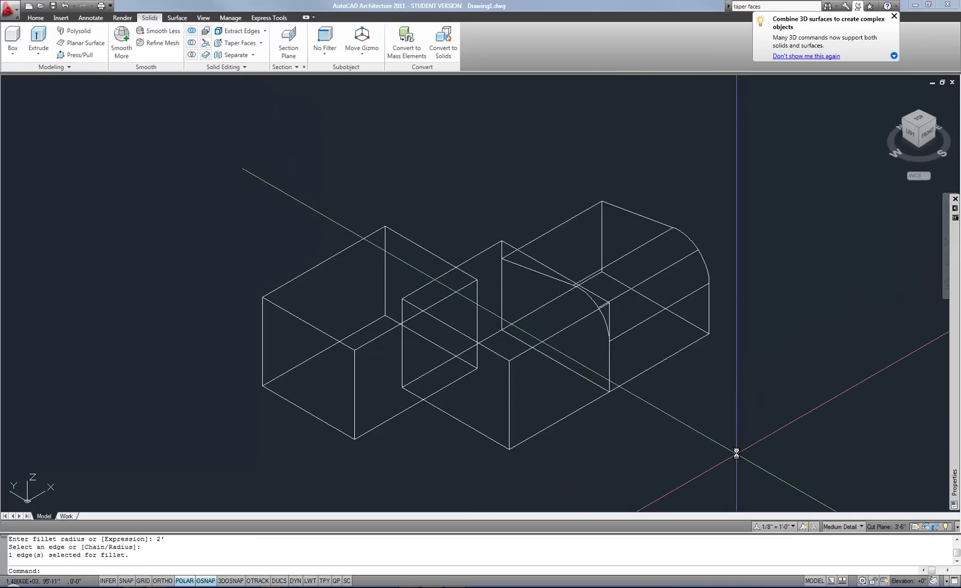
key(ctrl+z)
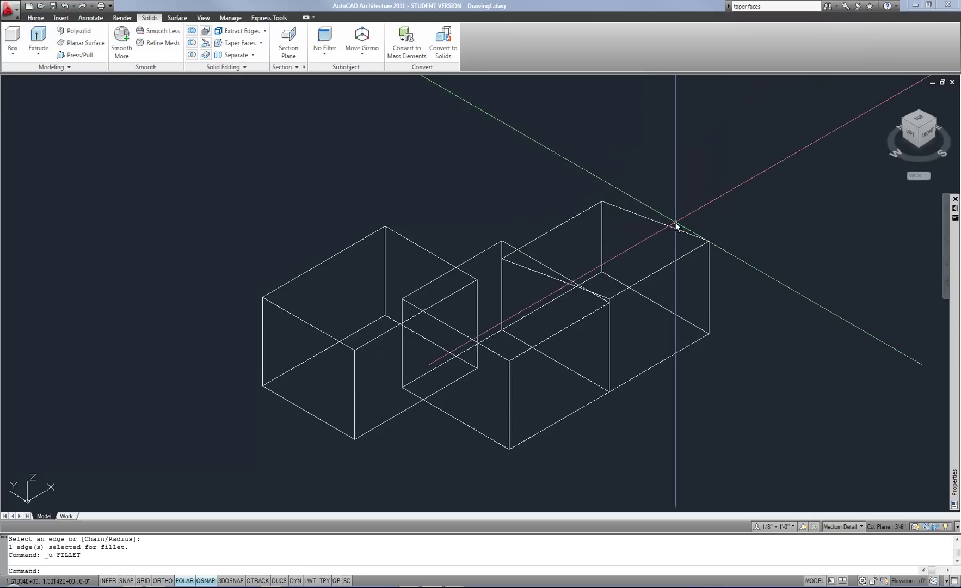
- Try to stretch the tapered far half's top front corner at its far end up and outward as a single vertex
ctrl+click(708, 240)
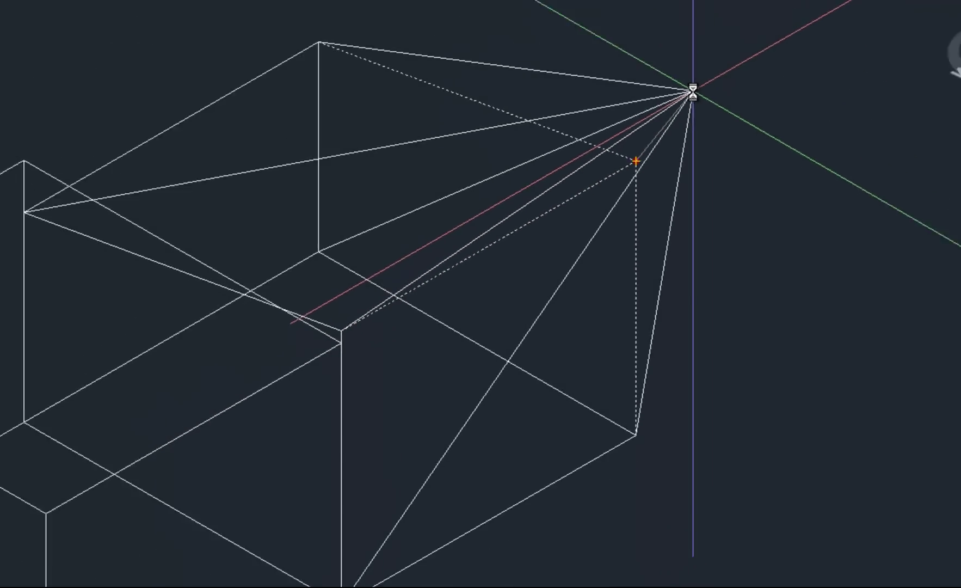
click(668, 115)
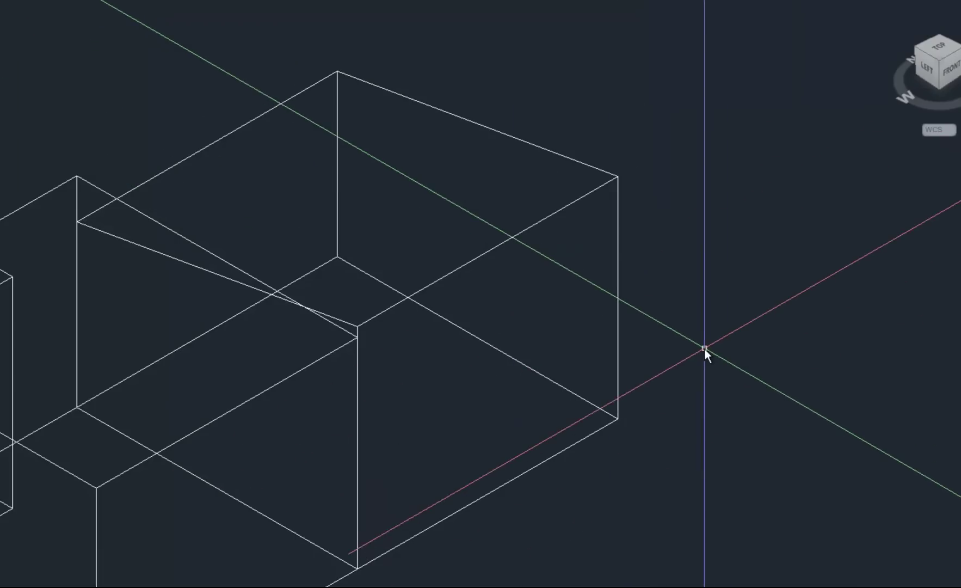
- Select only the front face of the far half and stretch it outward along the Y axis by about 1'
scroll(643, 343, down, 2)
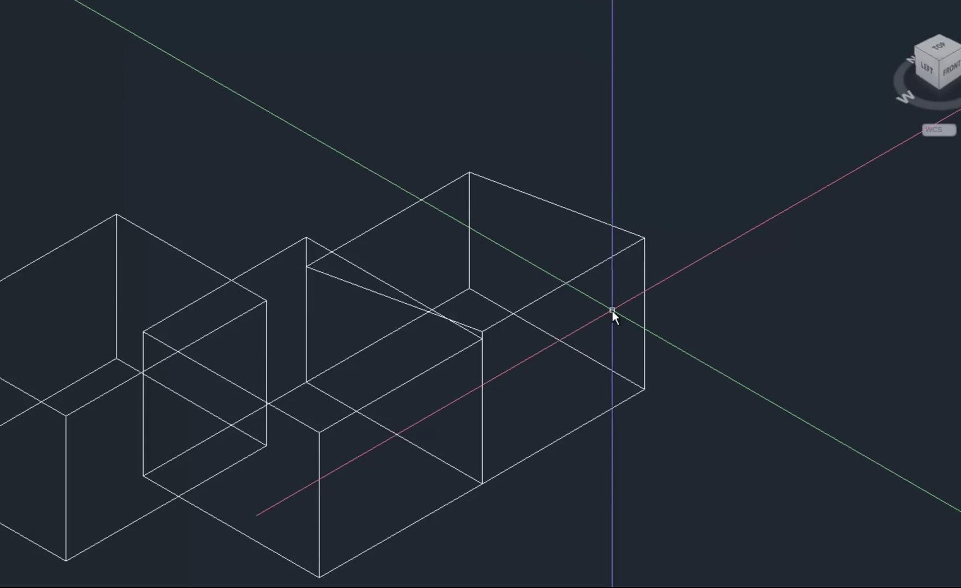
scroll(611, 310, up, 2)
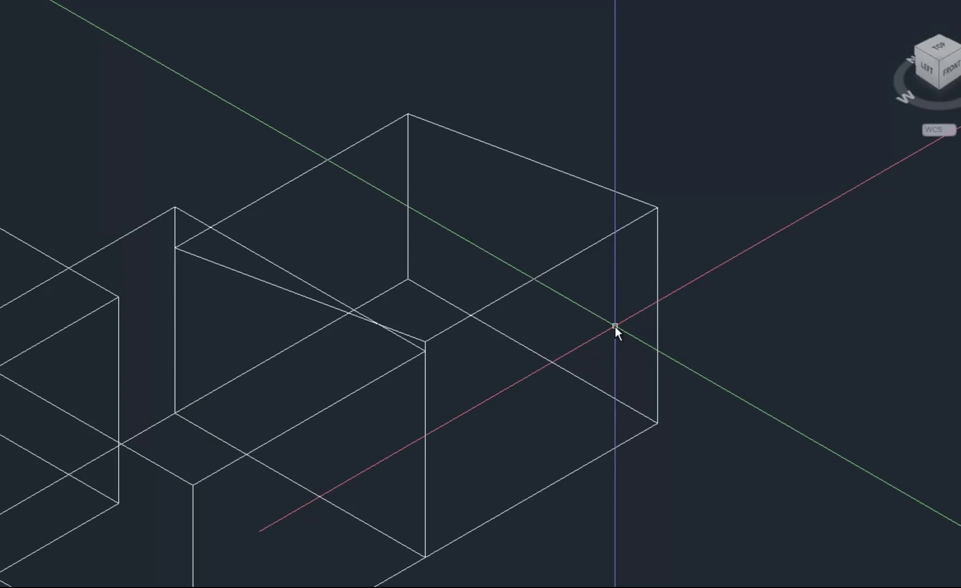
click(609, 325)
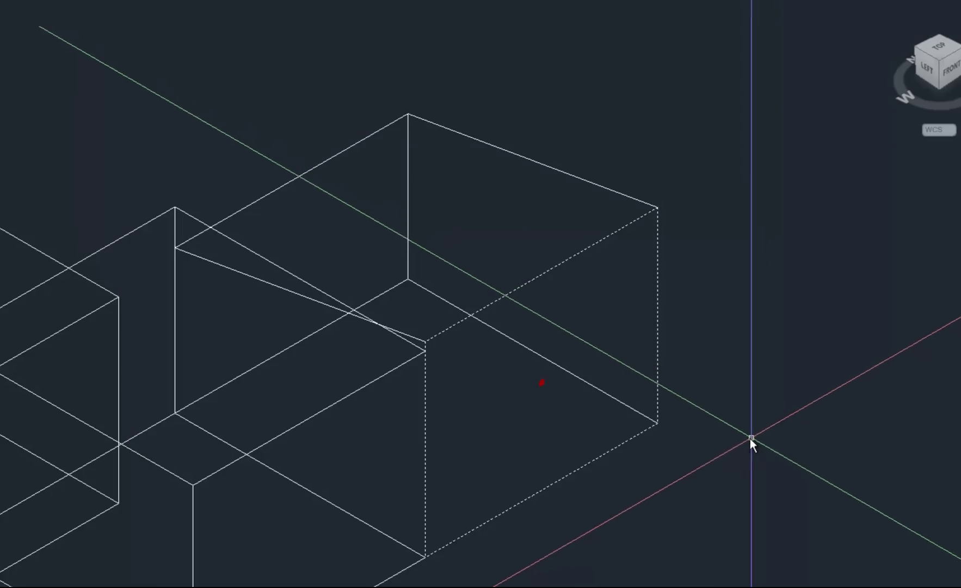
click(542, 381)
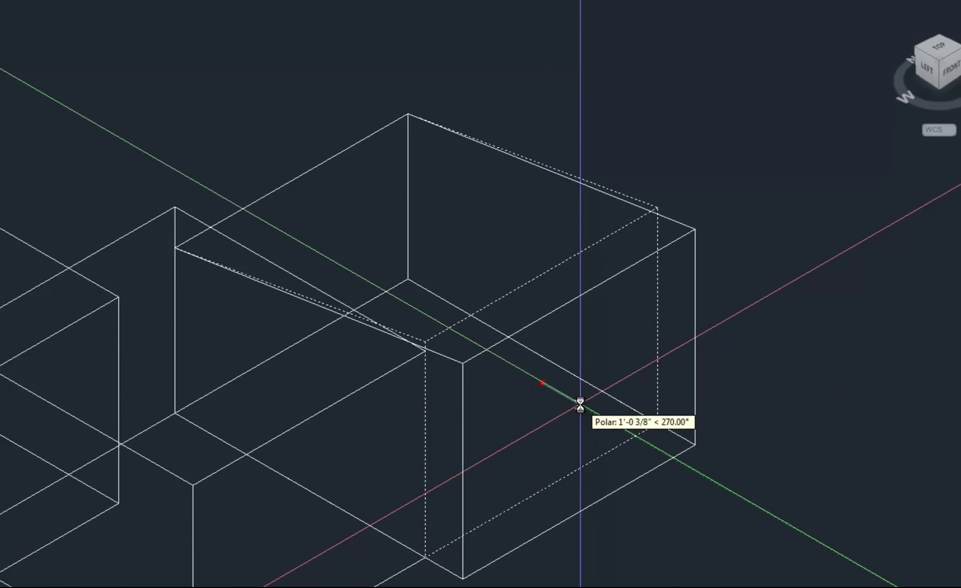
click(578, 404)
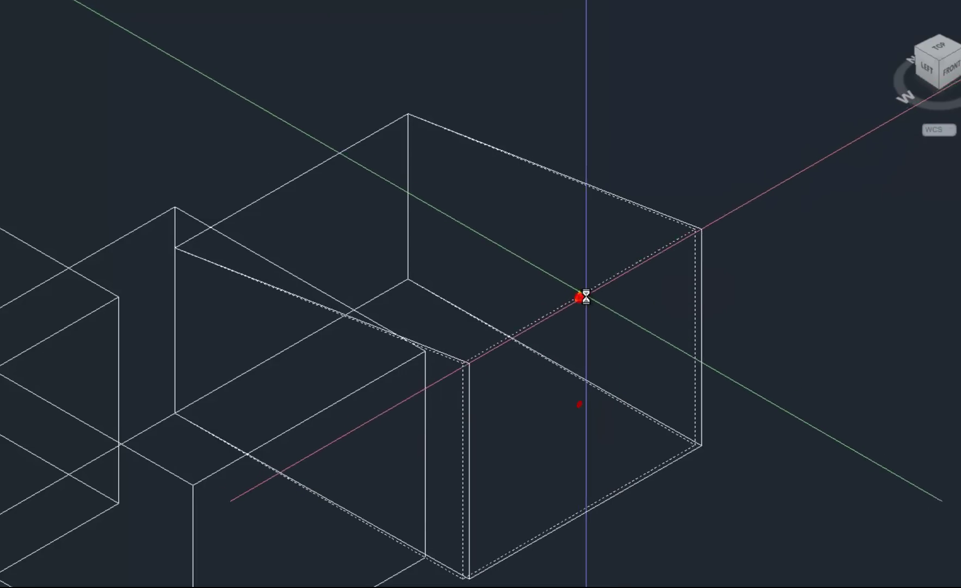
- Try to raise the front face's top edge by stretching it twice in the current UCS, and undo the edge stretches
click(618, 270)
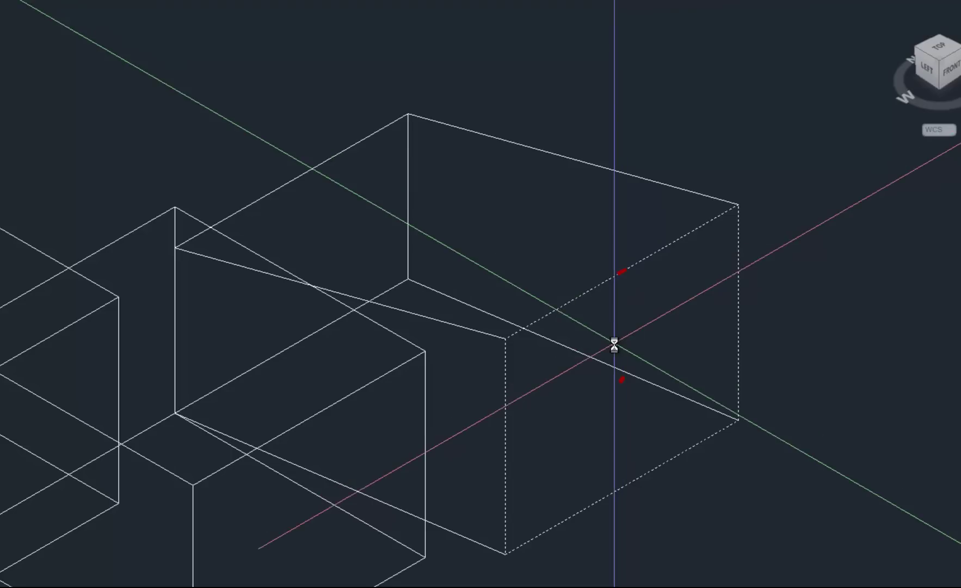
shift+middle_drag(629, 279, 640, 265)
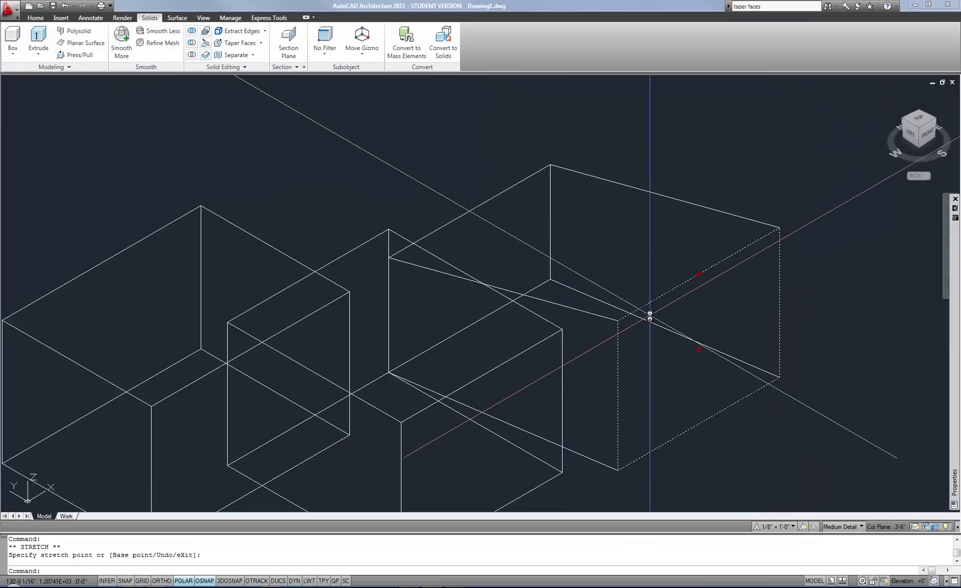
click(699, 271)
click(698, 238)
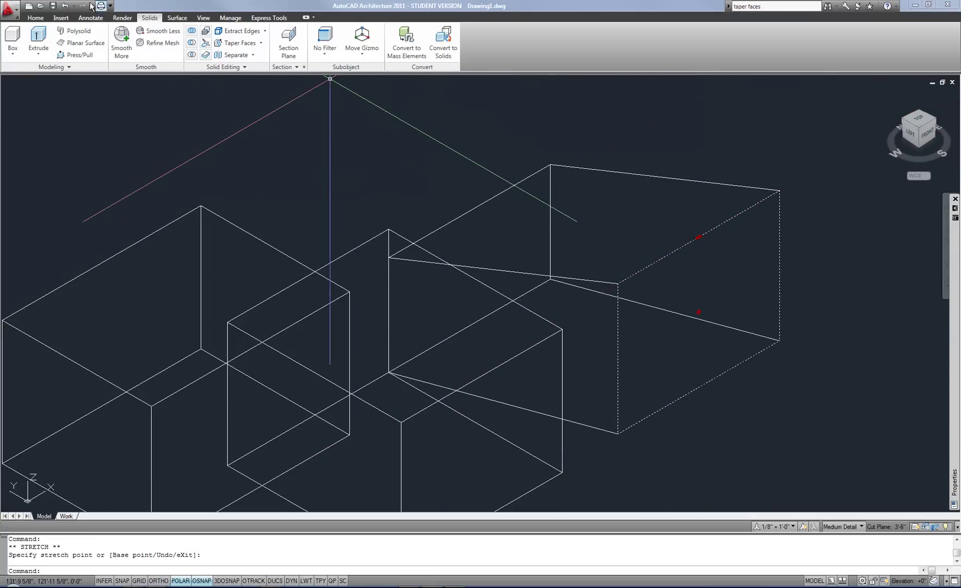
click(64, 7)
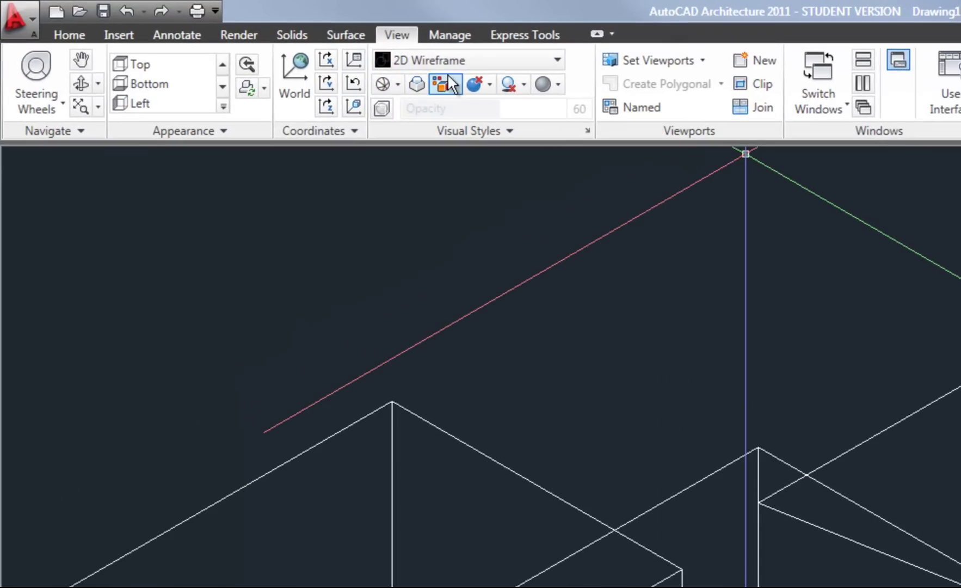
- Rotate the UCS 90 degrees about the X axis and stretch the far half's top front edge straight up by about 1'-2"
click(326, 58)
key(space)
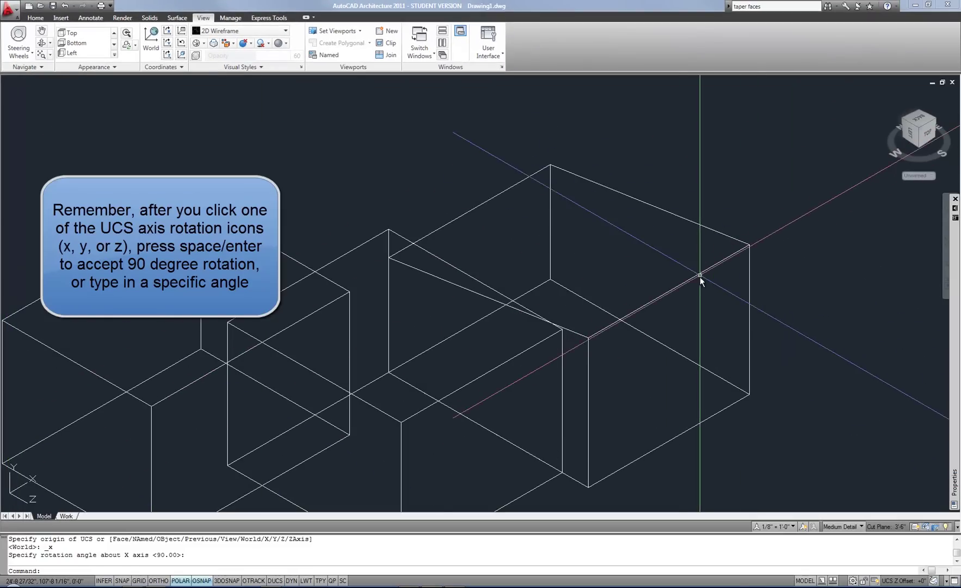
click(682, 284)
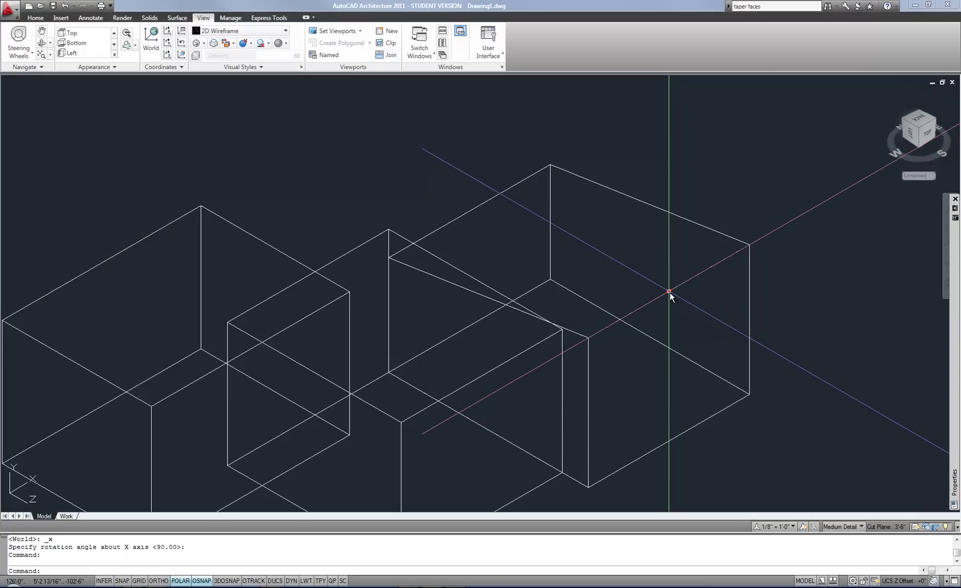
click(668, 291)
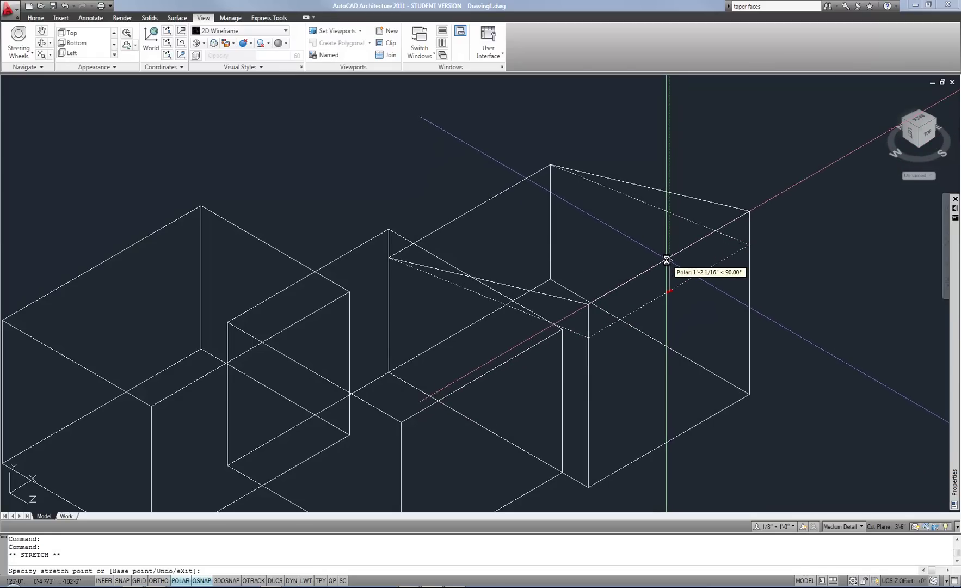
click(666, 260)
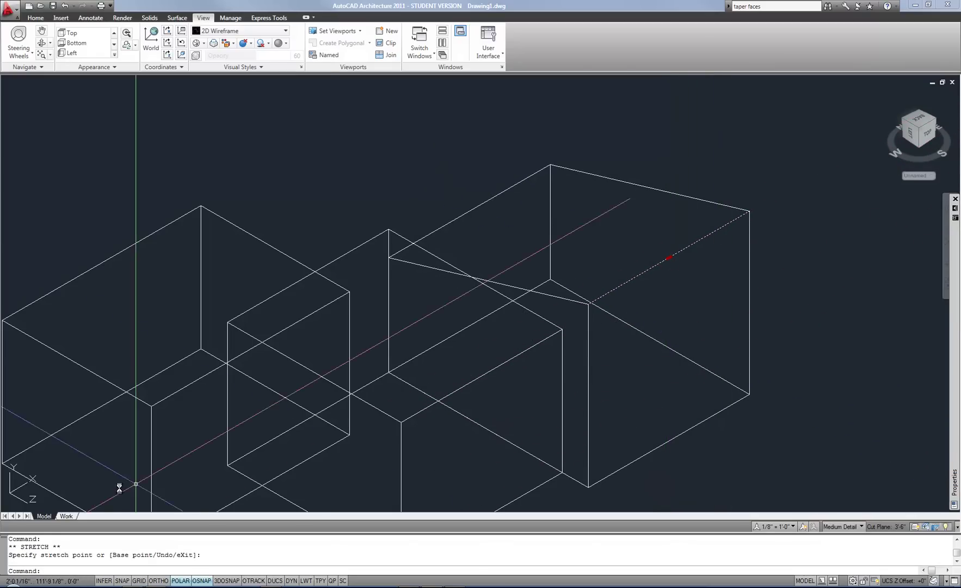